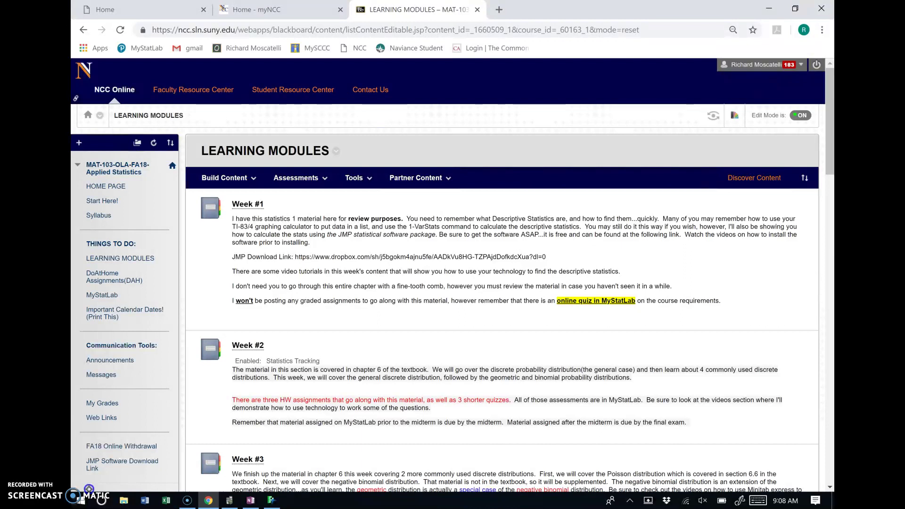
Open the Week #5 module from the course's Learning Modules list
scroll(453, 273, down, 7)
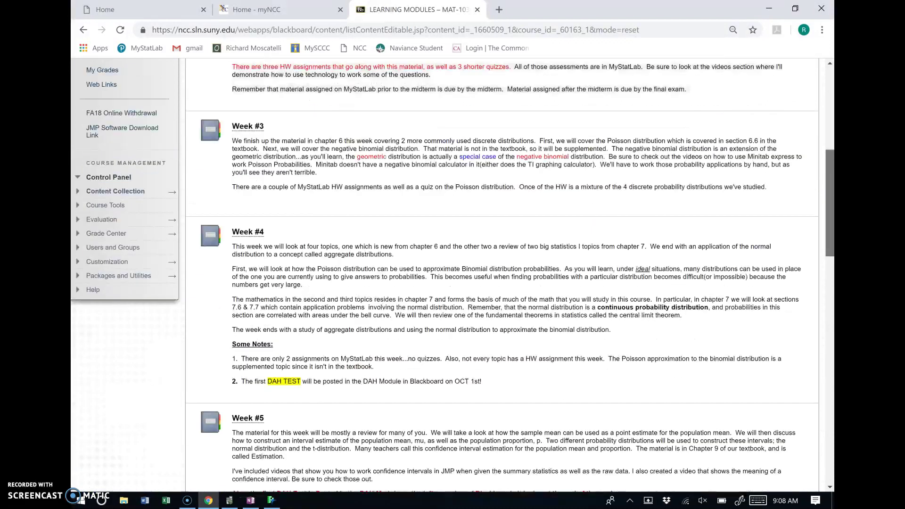
scroll(453, 273, down, 3)
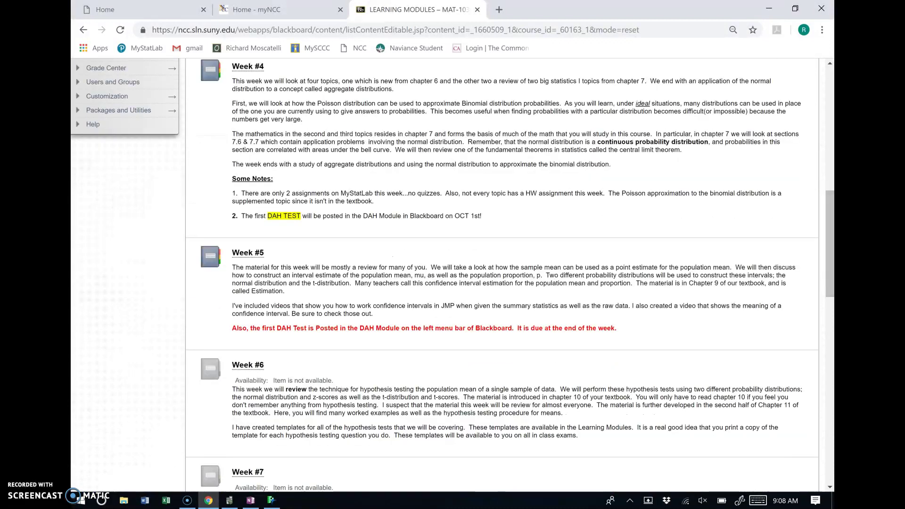
click(247, 253)
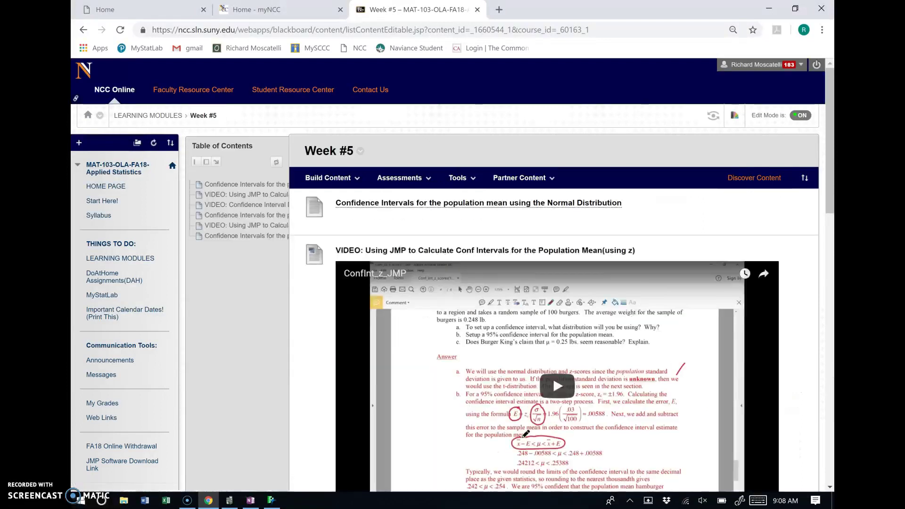
Open the "Confidence Intervals for the population proportion, p." document and examine its Nassau County election example on page 2
scroll(452, 274, down, 6)
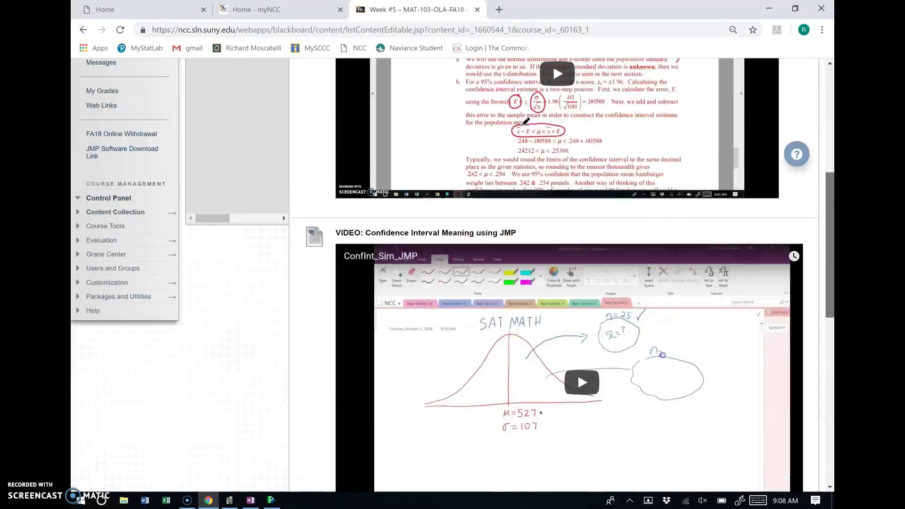
scroll(452, 273, down, 4)
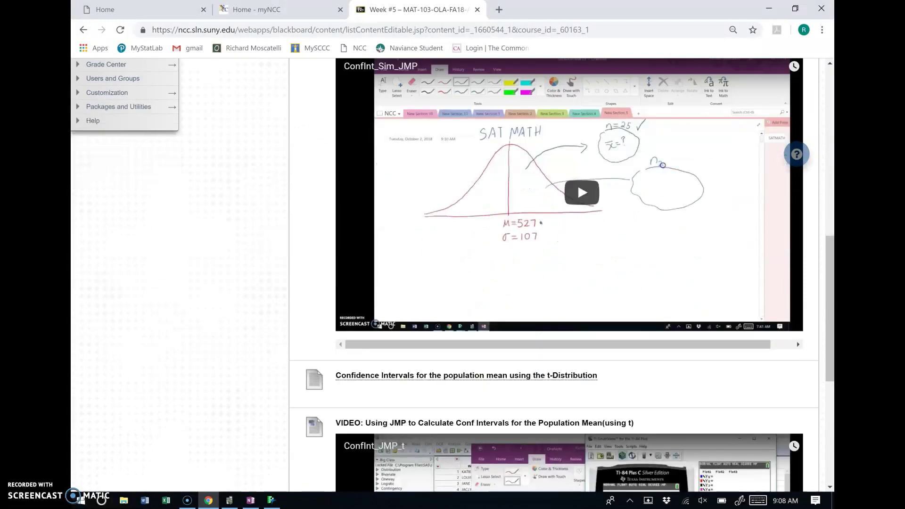
scroll(453, 273, down, 6)
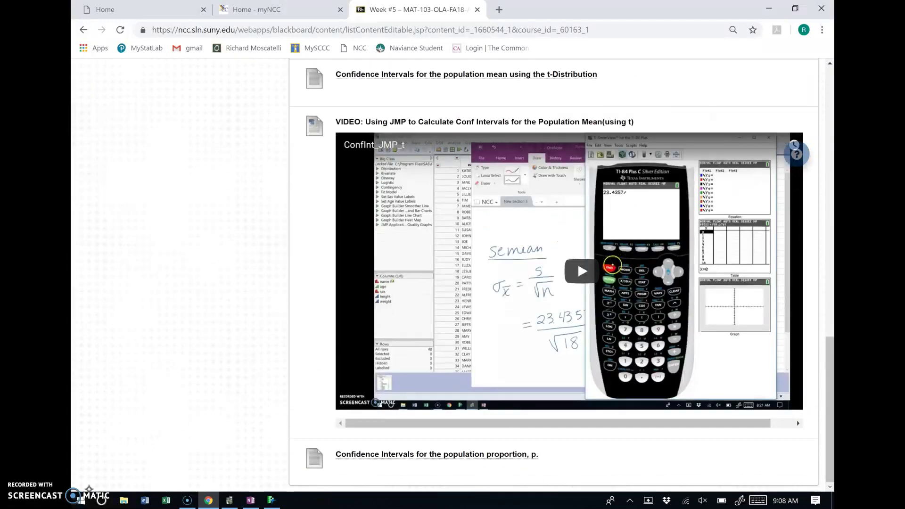
click(437, 454)
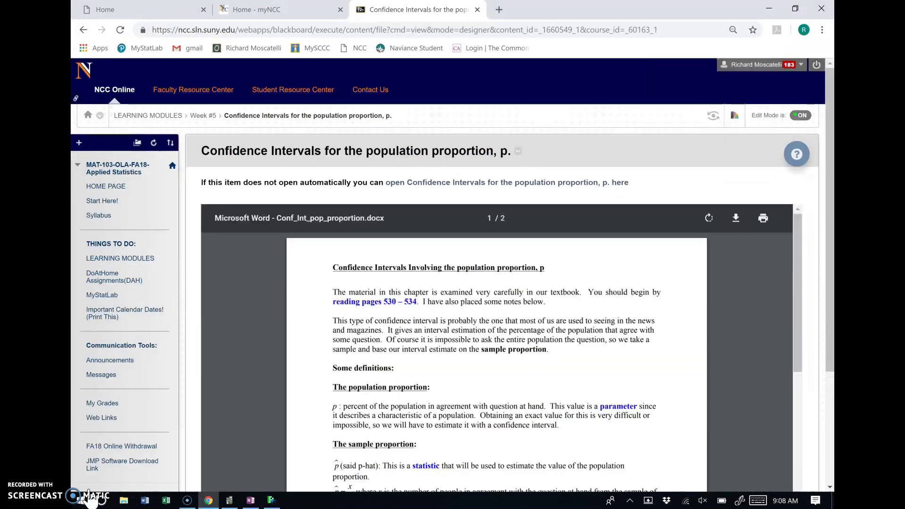
scroll(88, 488, down, 3)
scroll(496, 282, down, 3)
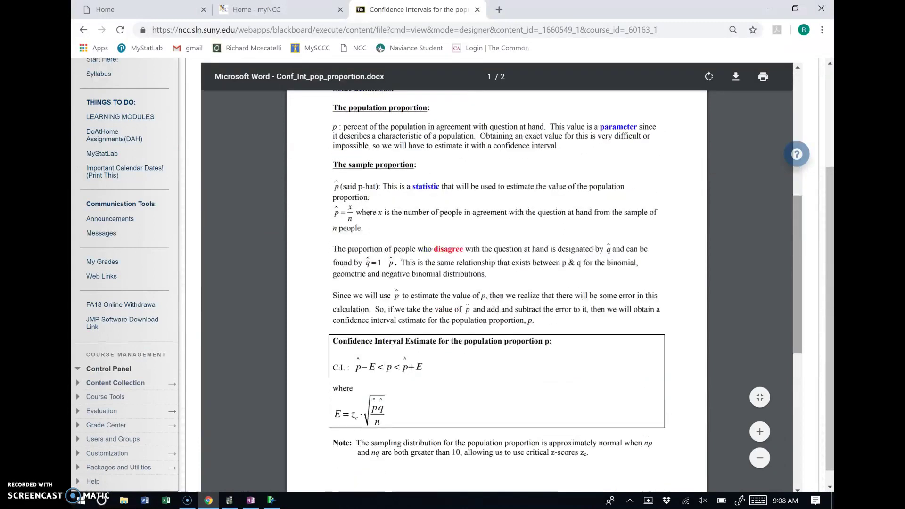
scroll(496, 290, down, 8)
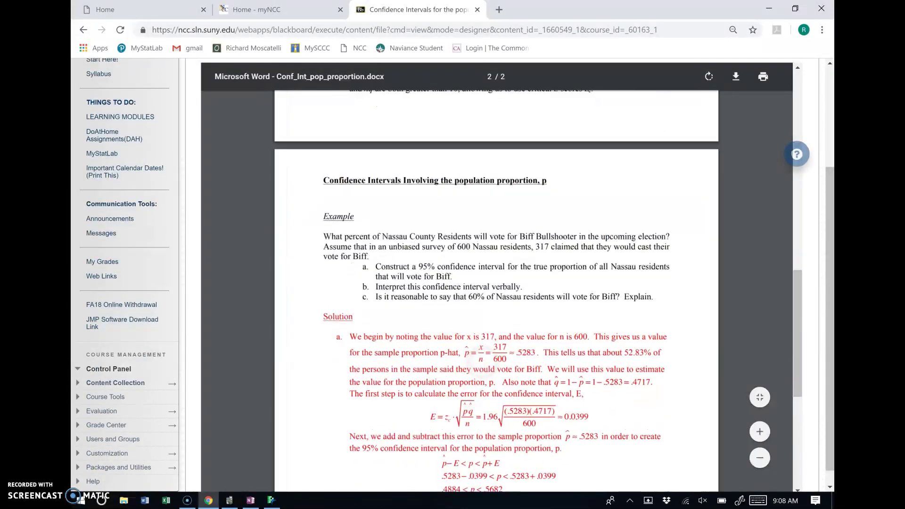
scroll(497, 283, up, 5)
scroll(496, 283, down, 1)
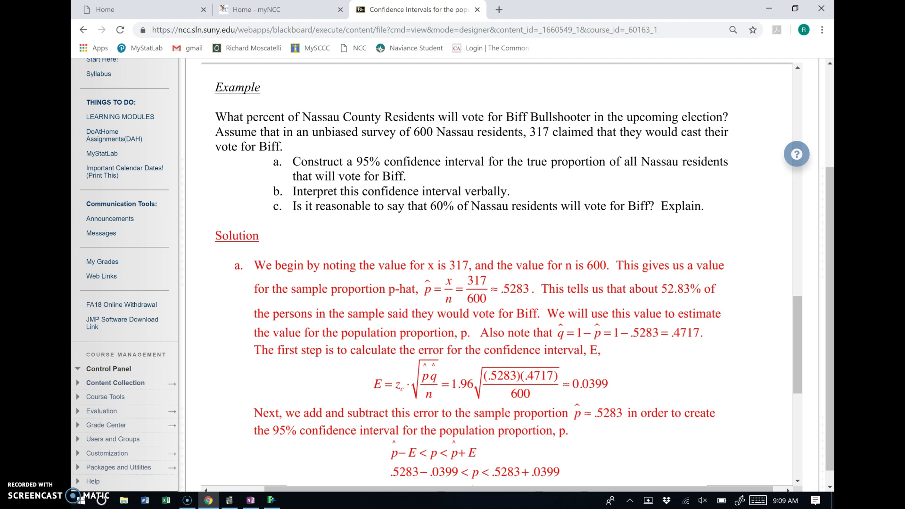
Switch to OneNote in a maximized window and handwrite "x = 317" and "n = 600" followed by a ">" mark
click(250, 500)
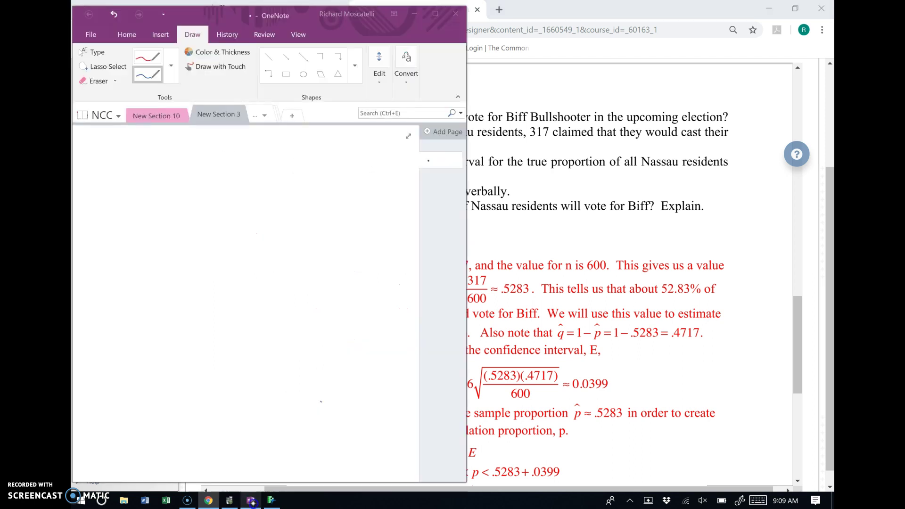
click(435, 14)
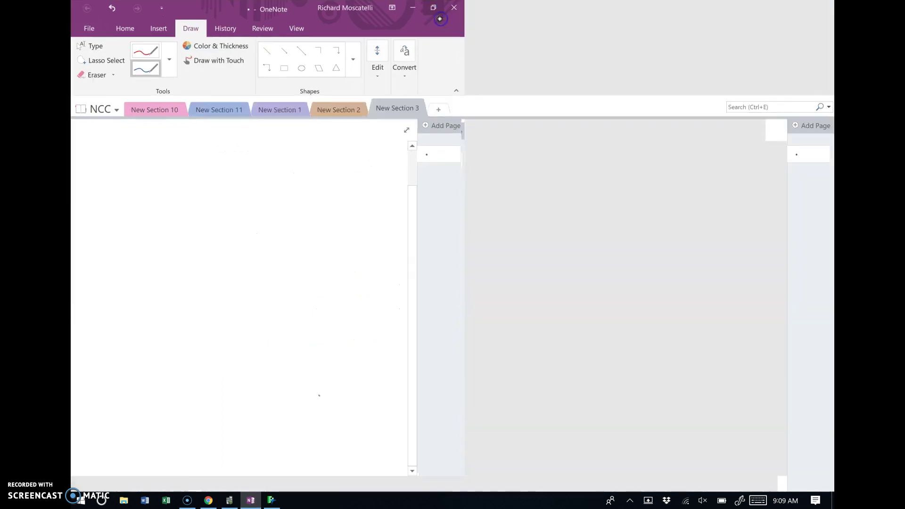
mouse_move(174, 177)
mouse_down()
mouse_move(189, 189)
mouse_move(174, 189)
mouse_move(208, 178)
mouse_up()
drag(200, 185, 248, 184)
drag(178, 216, 195, 231)
drag(199, 220, 229, 222)
drag(242, 208, 253, 207)
drag(280, 178, 287, 205)
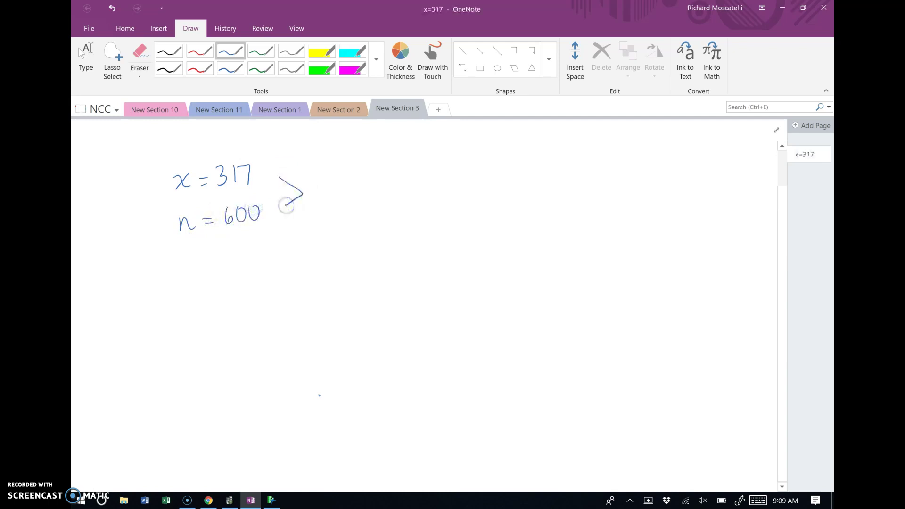
Handwrite the sample proportion formula "p̂ = x/n = 317/600 ≈" beside the given values
mouse_move(341, 216)
mouse_down()
mouse_move(339, 181)
mouse_move(341, 190)
mouse_move(349, 176)
mouse_move(377, 184)
mouse_move(396, 170)
mouse_up()
drag(401, 158, 391, 173)
mouse_move(384, 177)
mouse_down()
mouse_move(409, 176)
mouse_move(408, 199)
mouse_move(426, 178)
mouse_move(459, 164)
mouse_up()
mouse_move(462, 155)
mouse_down()
mouse_move(477, 177)
mouse_move(441, 196)
mouse_move(508, 175)
mouse_up()
drag(494, 182, 509, 179)
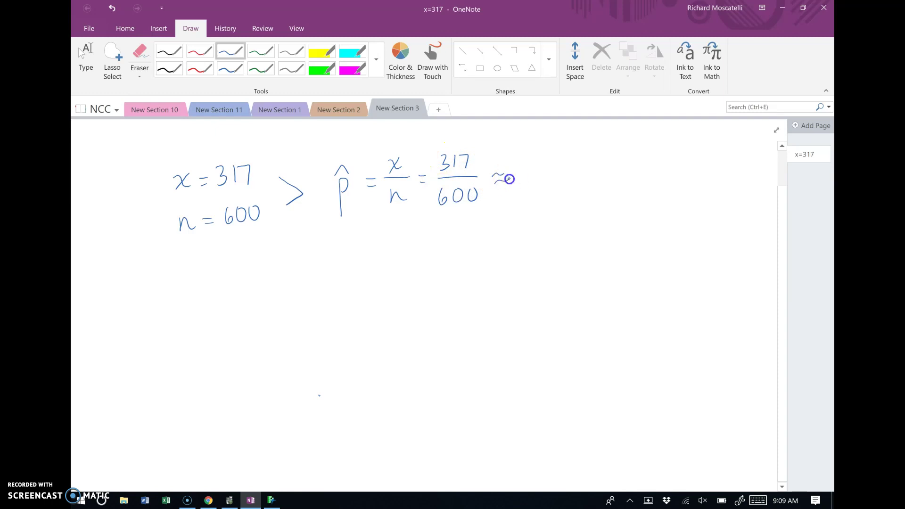
Switch to the TI-84 SmartView calculator and compute 317/600
click(230, 500)
text(317)
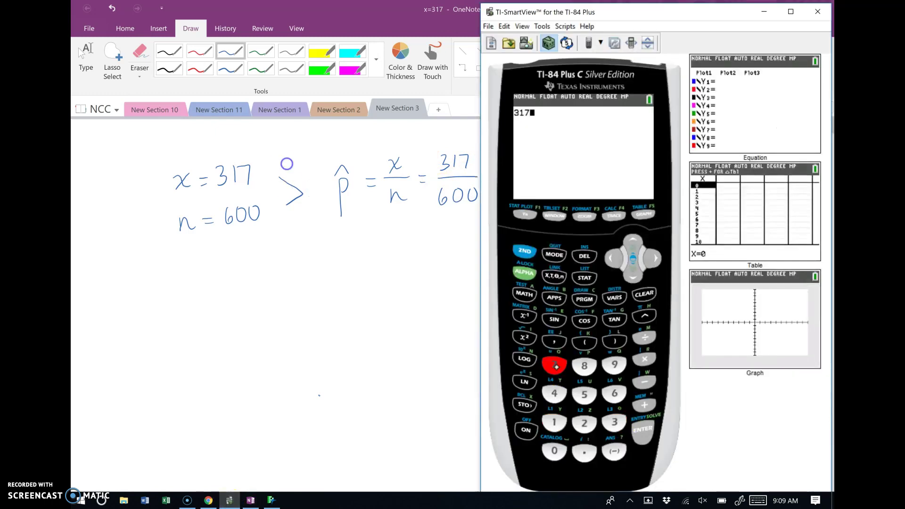
text(/600)
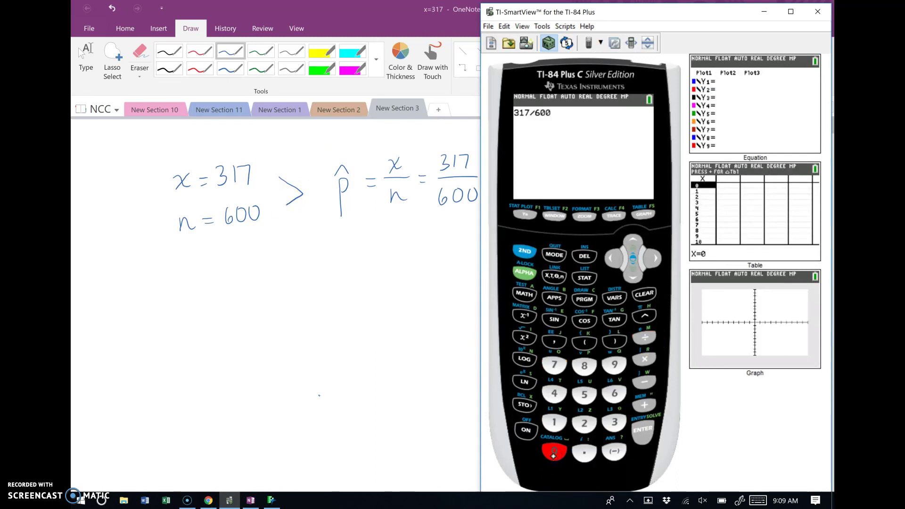
key(Return)
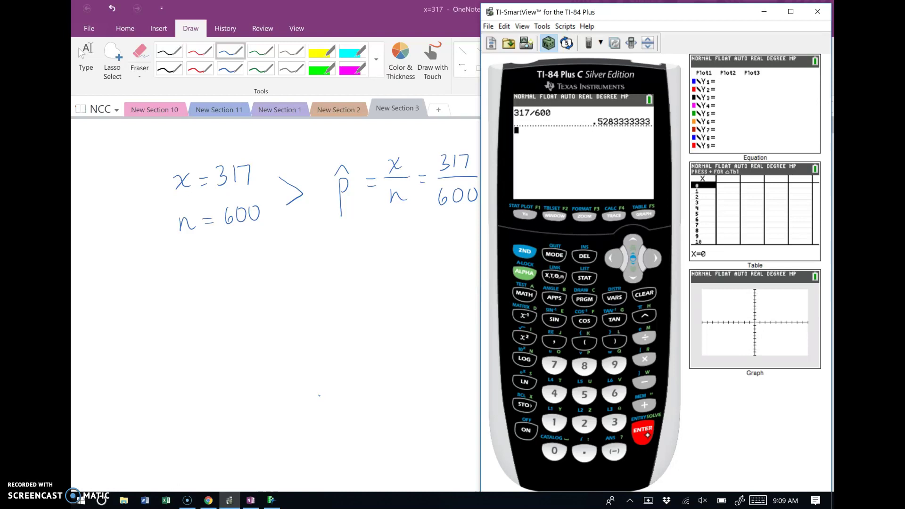
Return to OneNote and complete the sample proportion by handwriting ".5283 ~ 52.83%" after the approximation sign
key(alt+Tab)
click(521, 185)
mouse_move(531, 164)
mouse_down()
mouse_move(526, 178)
mouse_move(537, 184)
mouse_move(561, 181)
mouse_move(564, 165)
mouse_move(577, 184)
mouse_move(619, 172)
mouse_move(623, 185)
mouse_move(656, 185)
mouse_move(679, 166)
mouse_move(682, 181)
mouse_up()
click(663, 183)
click(700, 160)
drag(715, 154, 701, 182)
click(711, 182)
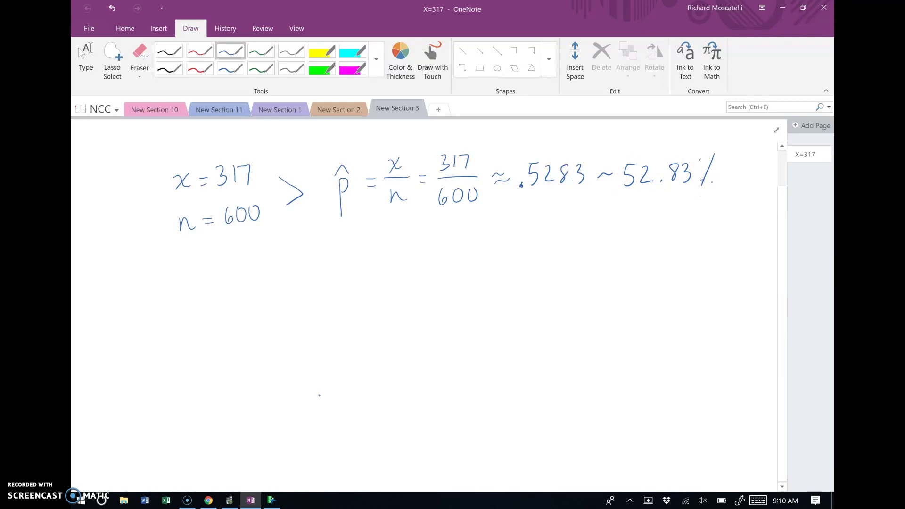
Draw a large population circle below the formula, labelled "N = large" above it, with "p = ?" written inside
drag(380, 270, 331, 351)
mouse_move(335, 370)
mouse_down()
mouse_move(359, 430)
mouse_move(550, 410)
mouse_move(483, 260)
mouse_move(394, 265)
mouse_move(401, 232)
mouse_move(436, 242)
mouse_up()
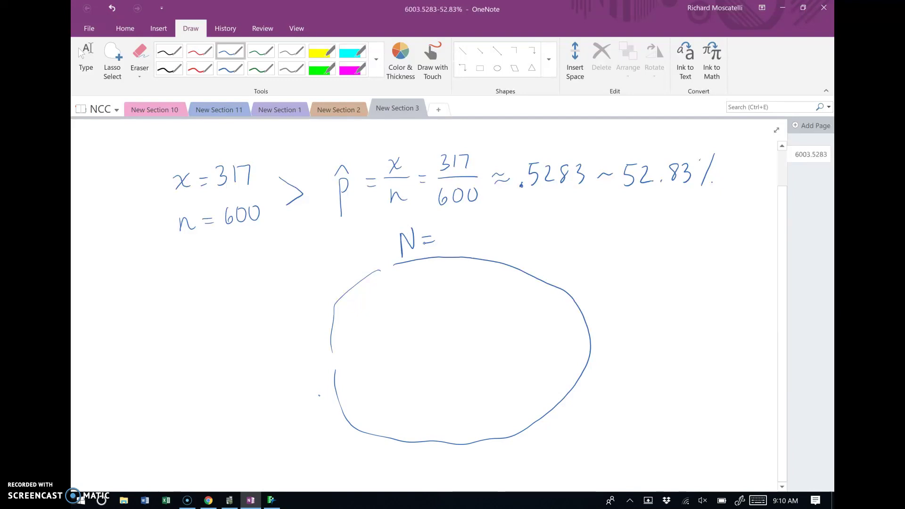
drag(450, 224, 451, 241)
drag(465, 233, 471, 241)
drag(479, 235, 490, 236)
mouse_move(497, 235)
mouse_down()
mouse_move(493, 253)
mouse_move(513, 236)
mouse_up()
mouse_move(425, 322)
mouse_down()
mouse_move(426, 333)
mouse_move(434, 319)
mouse_move(426, 332)
mouse_move(466, 314)
mouse_up()
click(465, 321)
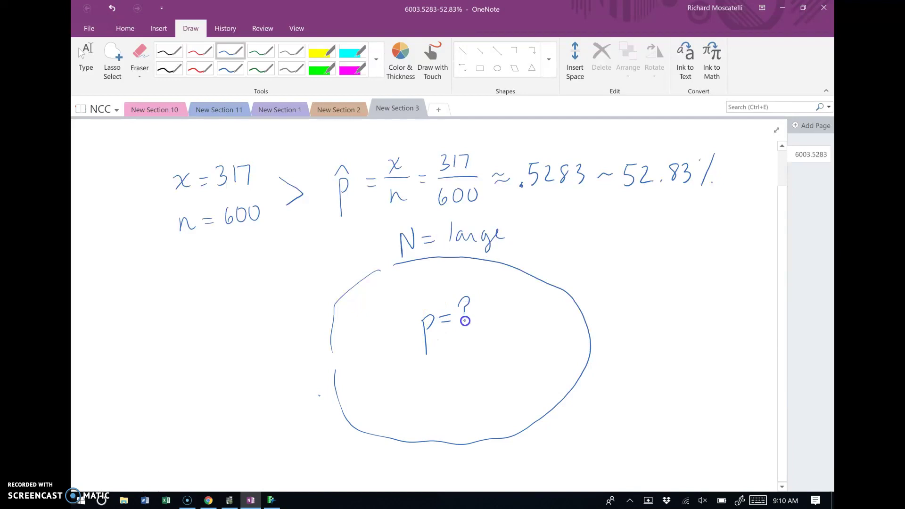
click(466, 335)
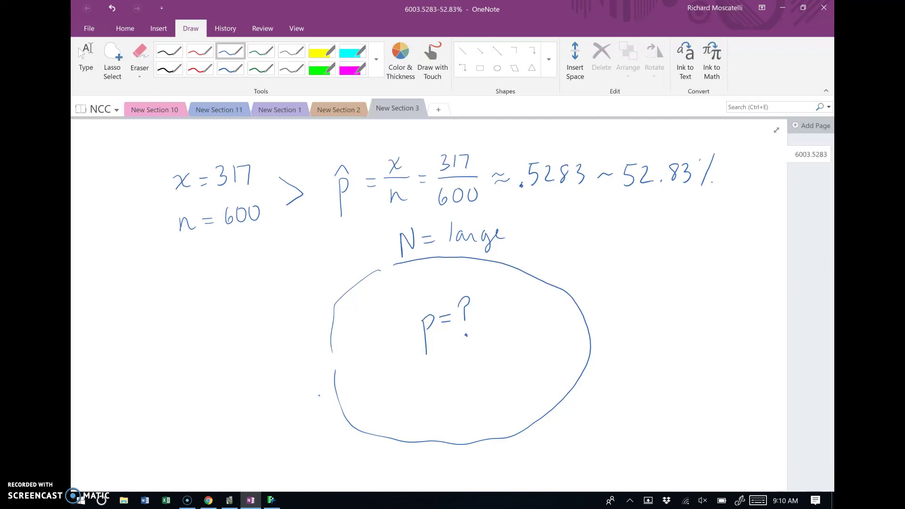
Draw an arrow from the population to a small sample circle labelled "n = 60", containing "p̂ = .5283" with the value double-underlined
mouse_move(552, 313)
mouse_down()
mouse_move(610, 275)
mouse_move(630, 272)
mouse_move(627, 282)
mouse_up()
mouse_move(658, 249)
mouse_down()
mouse_move(649, 293)
mouse_move(713, 298)
mouse_move(693, 240)
mouse_move(659, 249)
mouse_move(659, 234)
mouse_move(676, 224)
mouse_up()
mouse_move(670, 232)
mouse_down()
mouse_move(687, 216)
mouse_move(689, 226)
mouse_up()
drag(697, 215, 697, 215)
mouse_move(668, 273)
mouse_down()
mouse_move(668, 291)
mouse_move(674, 267)
mouse_move(687, 274)
mouse_up()
mouse_move(679, 279)
mouse_down()
mouse_move(694, 281)
mouse_move(703, 265)
mouse_up()
click(692, 277)
drag(708, 272, 718, 280)
drag(692, 283, 717, 284)
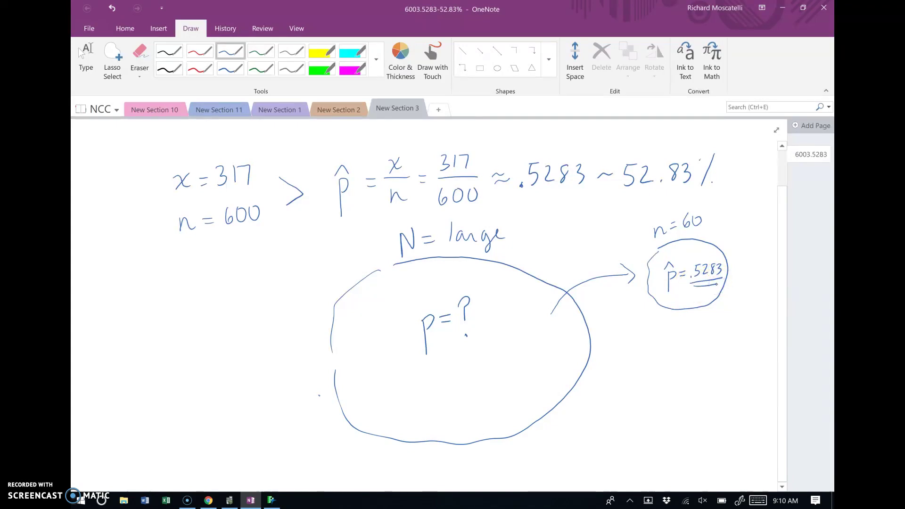
Emphasize "p = ?" and the sample's "p̂ = .5283" by circling and underlining both in ink
mouse_move(483, 288)
mouse_down()
mouse_move(480, 348)
mouse_move(460, 286)
mouse_up()
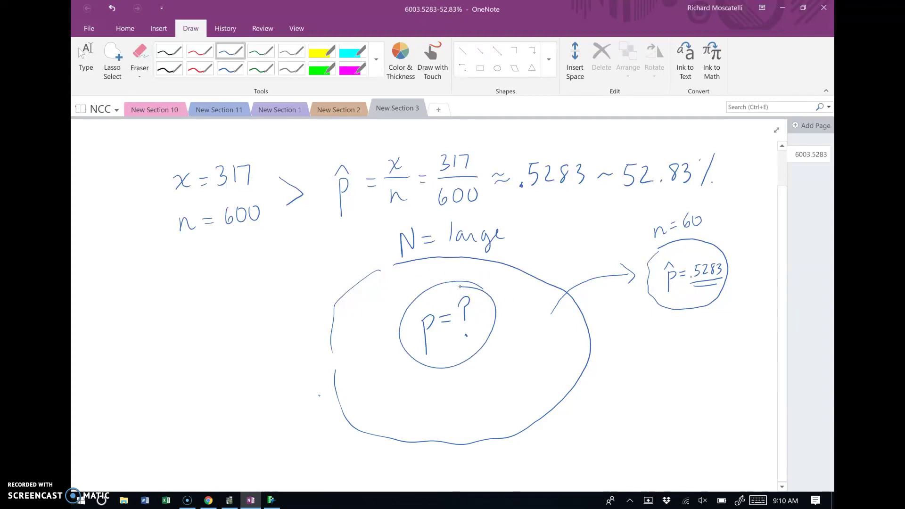
drag(668, 296, 705, 295)
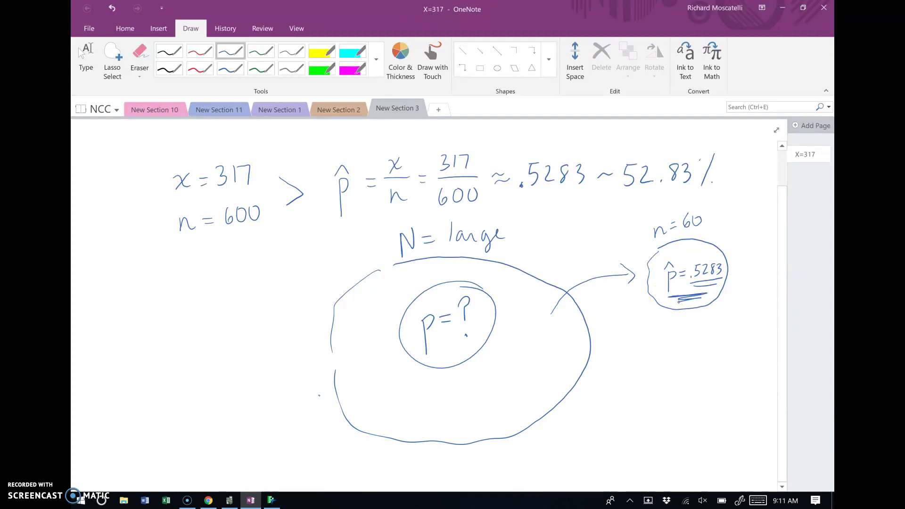
mouse_move(424, 360)
mouse_down()
mouse_move(473, 351)
mouse_move(467, 356)
mouse_up()
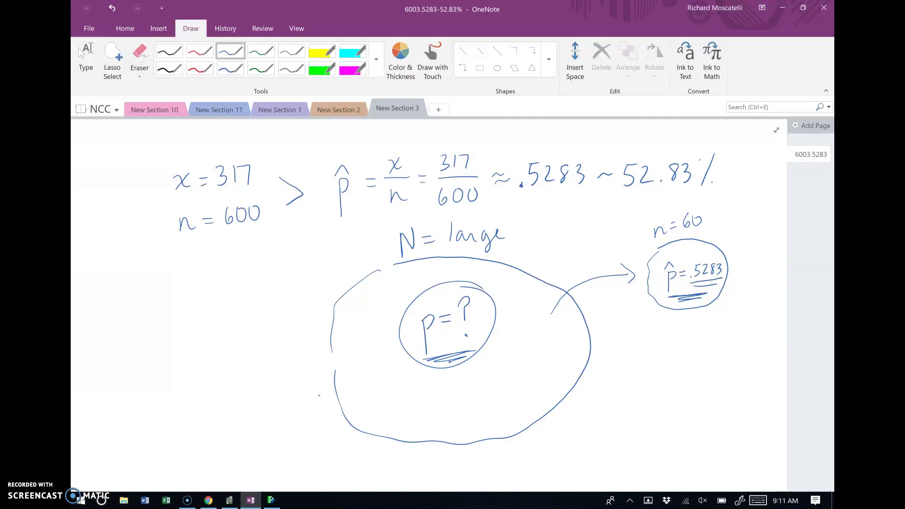
mouse_move(679, 250)
mouse_down()
mouse_move(655, 306)
mouse_move(701, 303)
mouse_move(679, 256)
mouse_up()
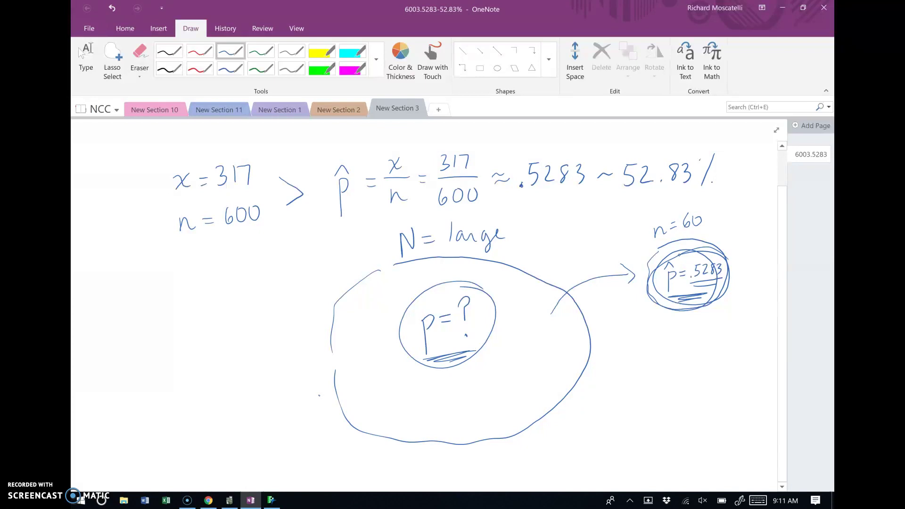
Switch to Chrome and review the rest of the worked solution, through parts b and c and the closing note
click(209, 501)
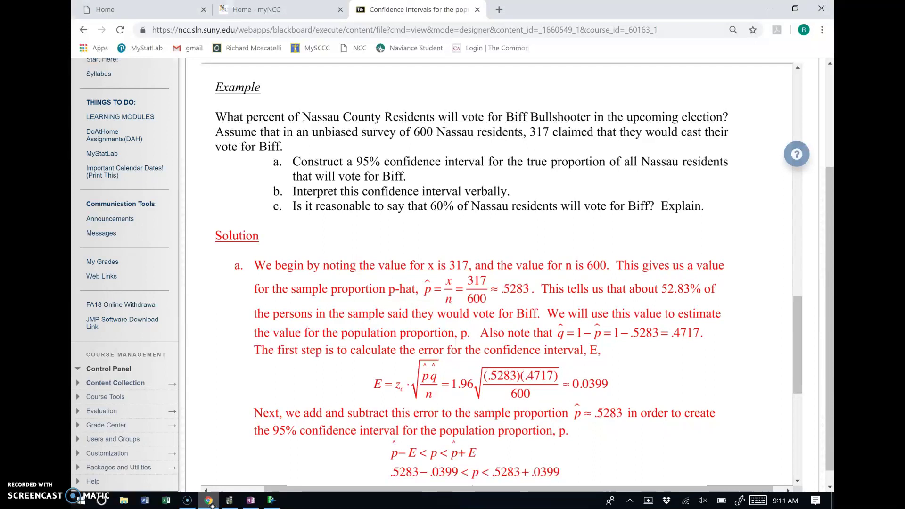
drag(798, 344, 798, 394)
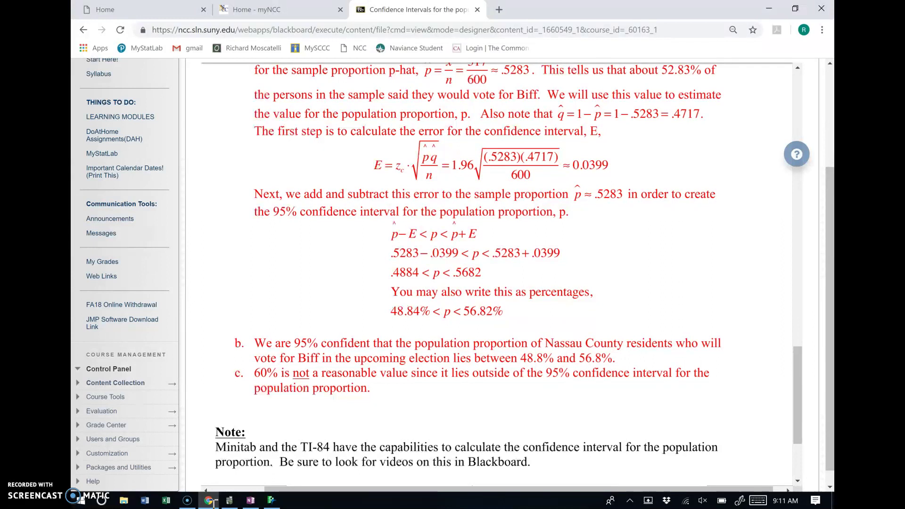
Switch to JMP and launch the Statistics Calculators III add-in's Confidence Interval for One Proportion with Summary Statistics as input method
click(271, 500)
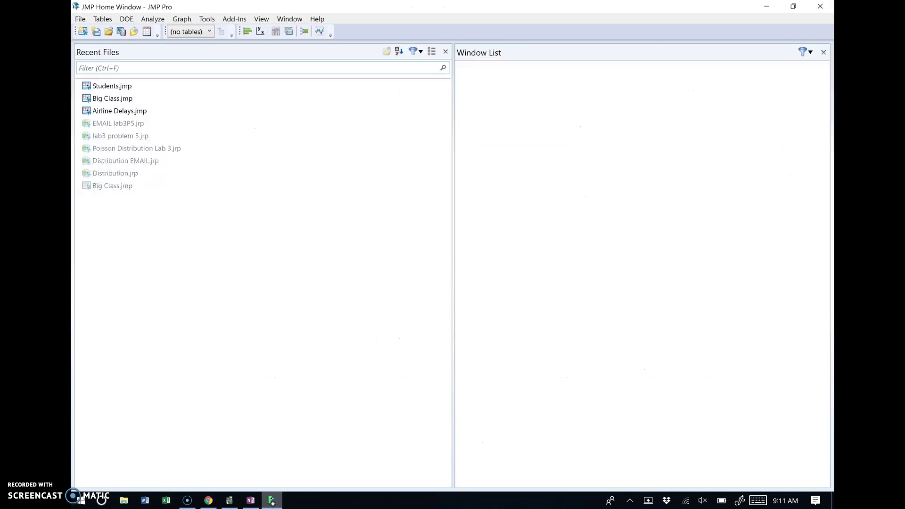
click(243, 19)
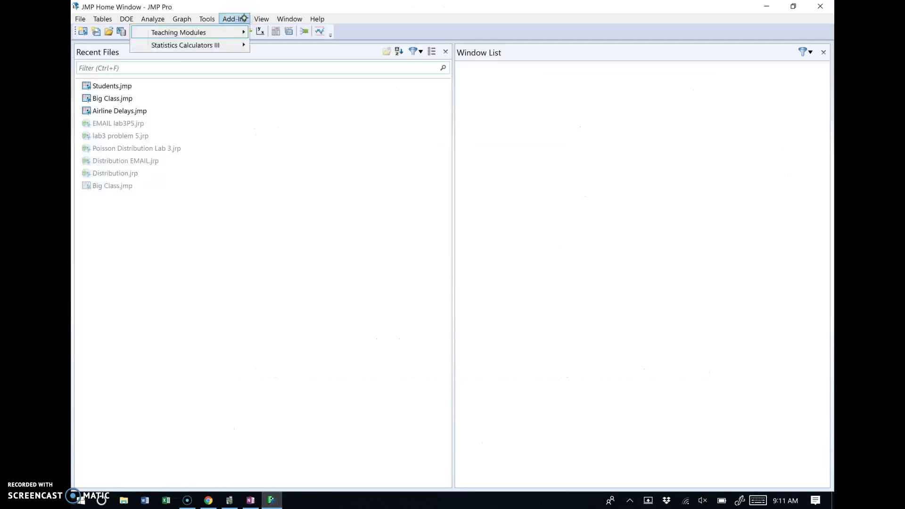
mouse_move(235, 45)
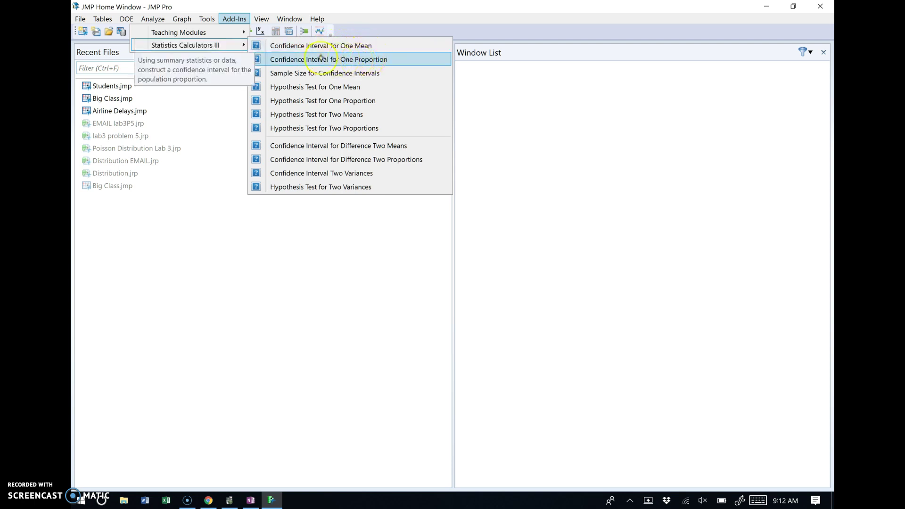
click(357, 60)
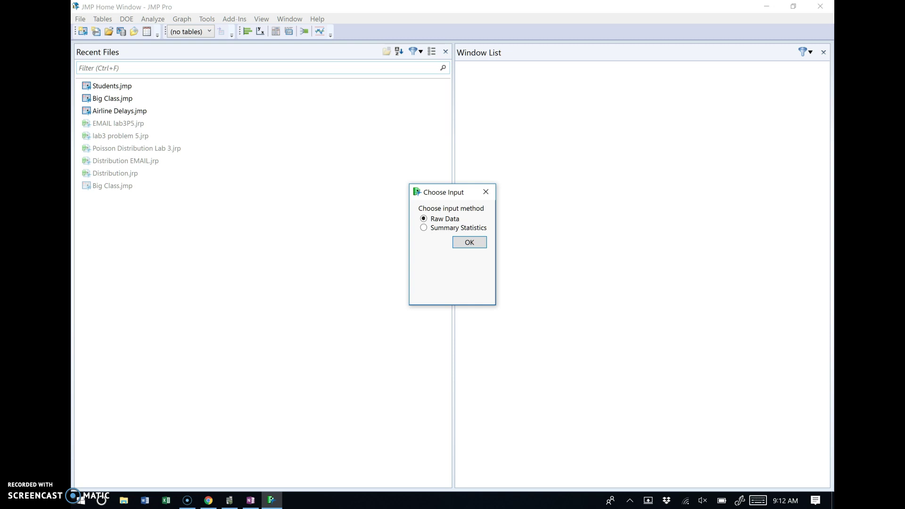
click(445, 229)
click(469, 243)
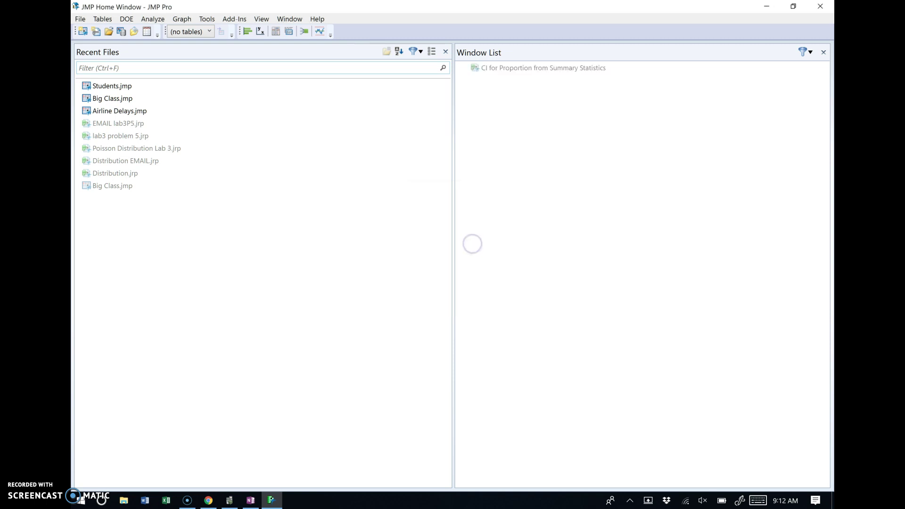
Enter 317 as the number of successes and 600 as the sample size in the proportion calculator
drag(318, 232, 414, 303)
drag(259, 22, 478, 90)
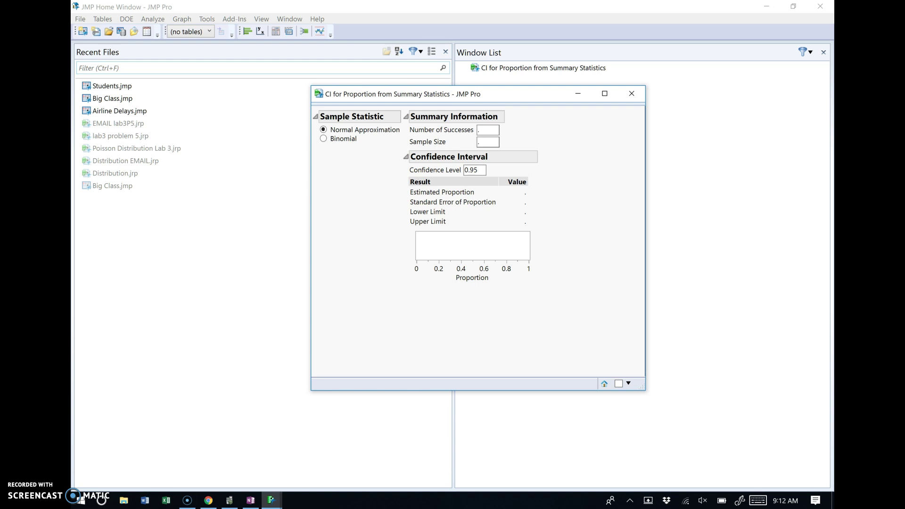
click(488, 130)
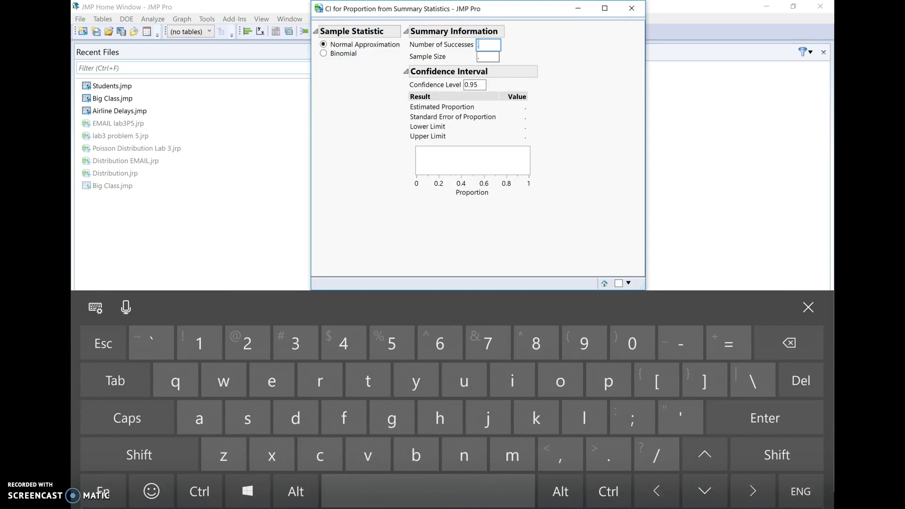
text(17)
key(BackSpace)
key(BackSpace)
text(317)
click(487, 57)
text(600)
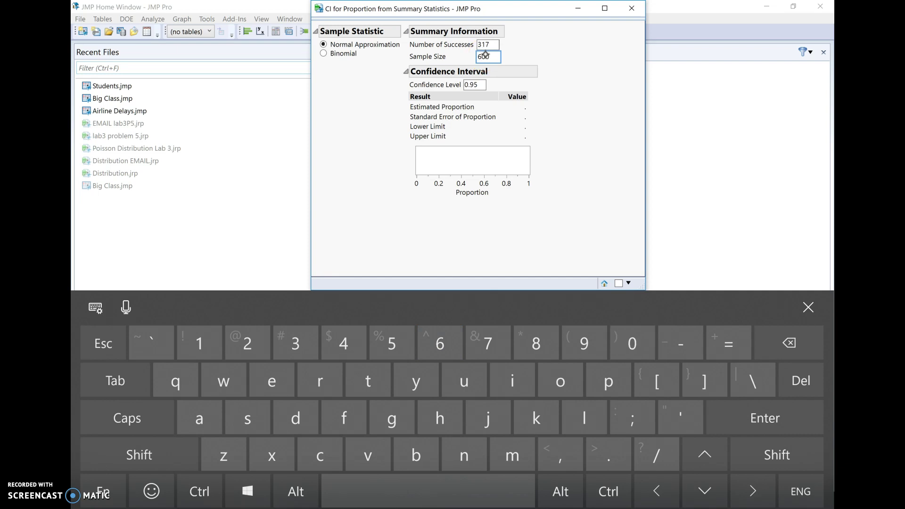
click(808, 307)
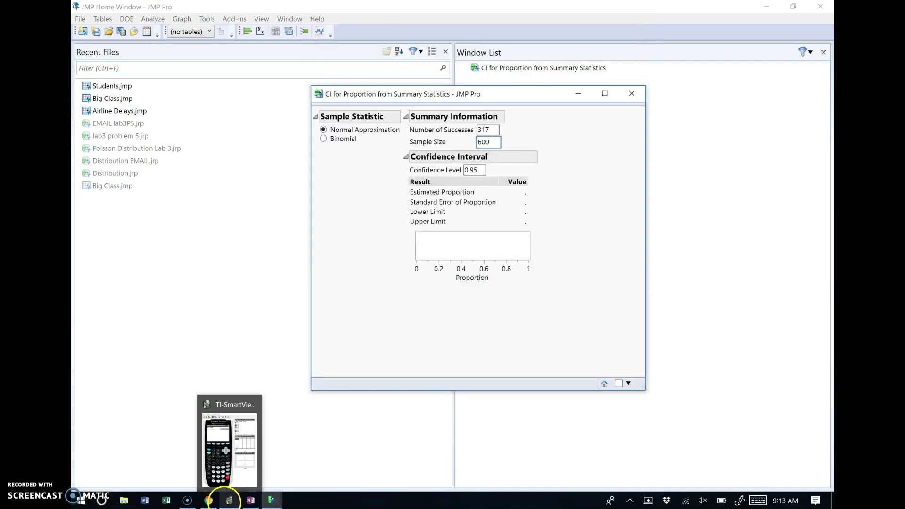
Switch to Chrome to check the example's survey figures and required confidence level, and return to the JMP proportion calculator
click(209, 500)
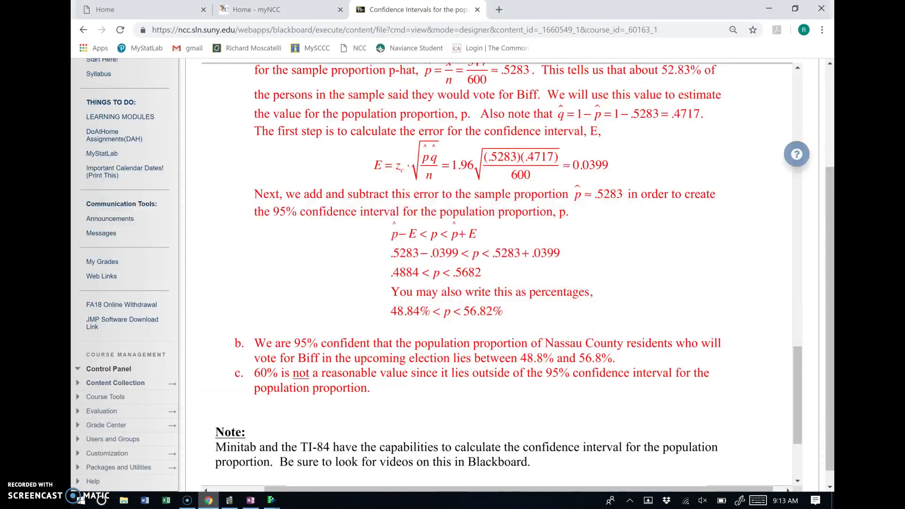
scroll(490, 274, up, 3)
scroll(491, 274, up, 3)
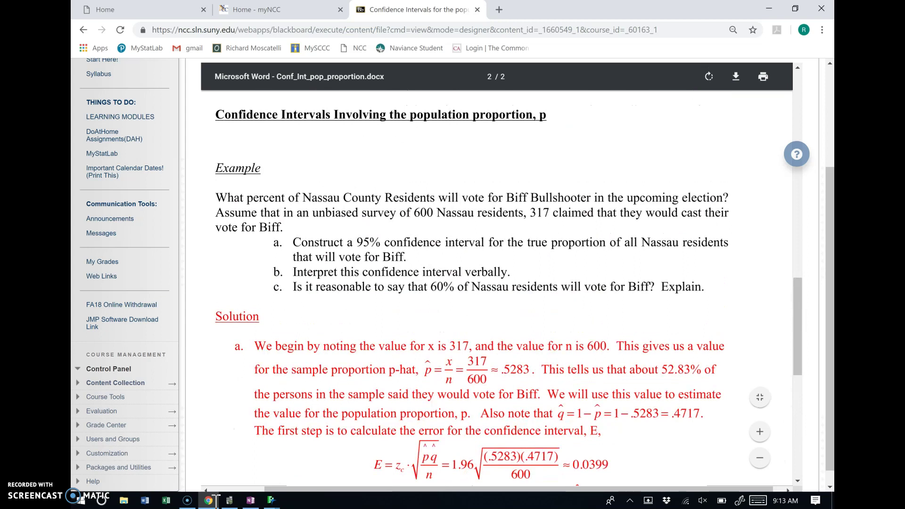
mouse_move(271, 500)
click(340, 438)
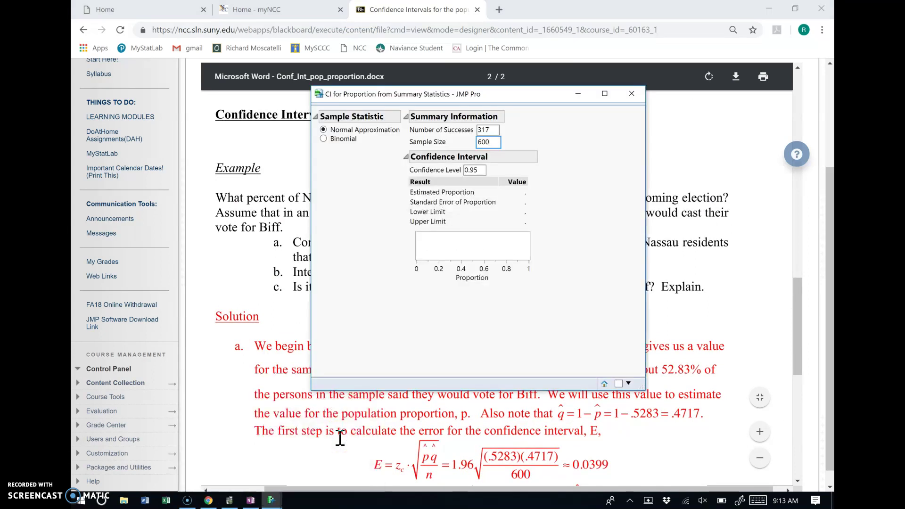
Calculate the confidence interval with the confidence level kept at 0.95 and enlarge the report window to show all results
click(484, 169)
click(518, 159)
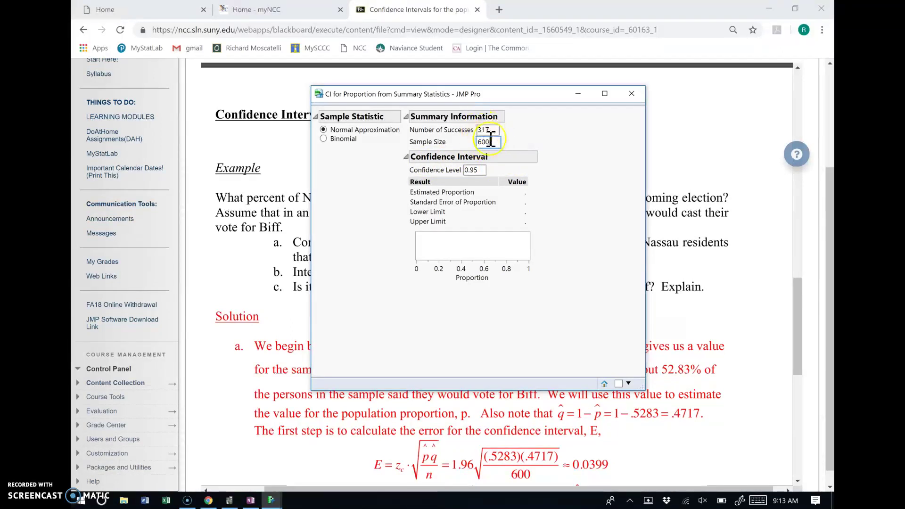
click(481, 170)
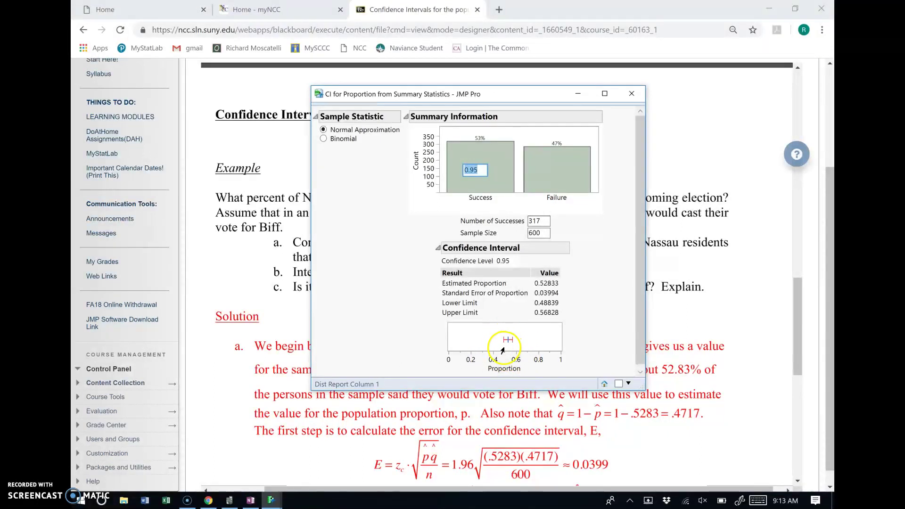
drag(642, 389, 706, 435)
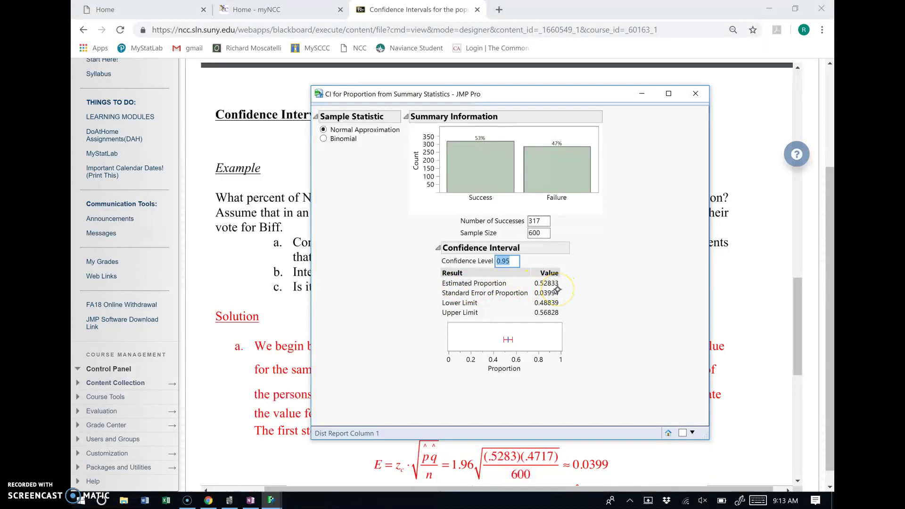
Switch to OneNote to revisit the population and sample diagram, and go back to the JMP interval report
click(251, 501)
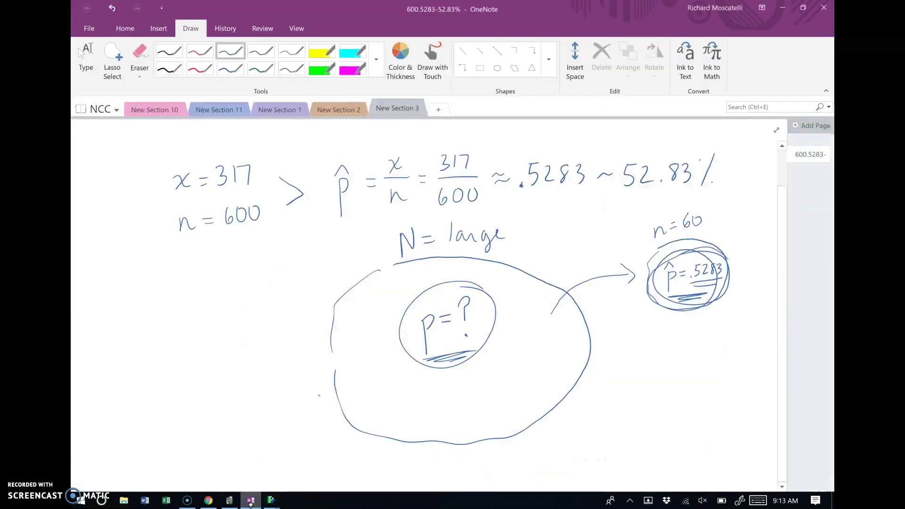
mouse_move(272, 500)
click(332, 435)
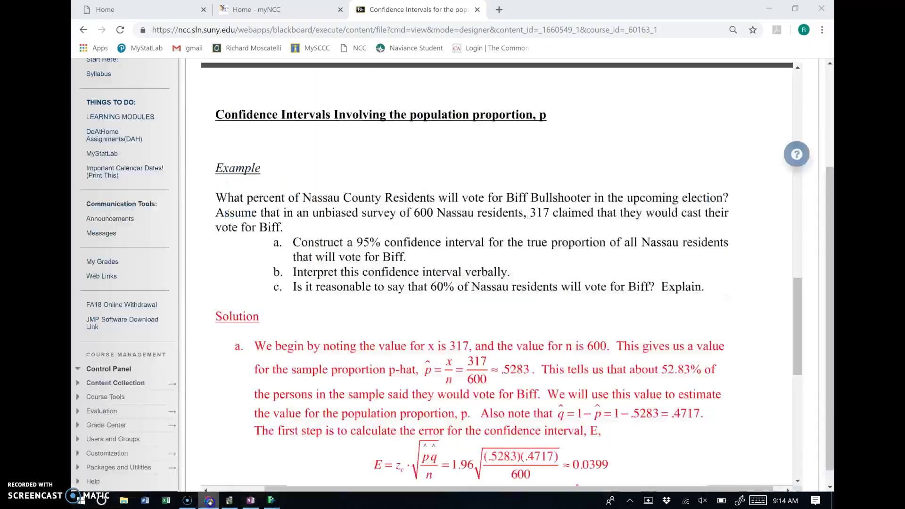
Compare the margin of error and interval limits in Chrome's worked solution with the values in the JMP report
click(209, 500)
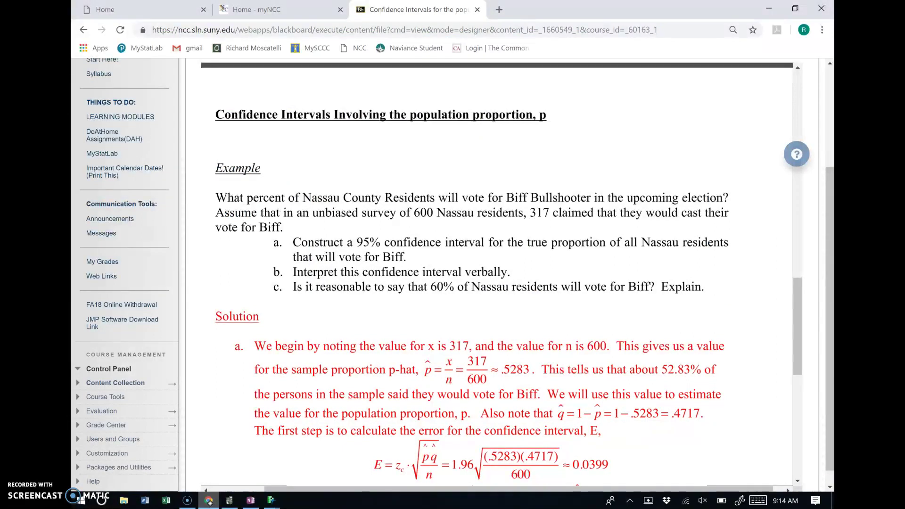
scroll(502, 277, down, 5)
scroll(502, 277, up, 1)
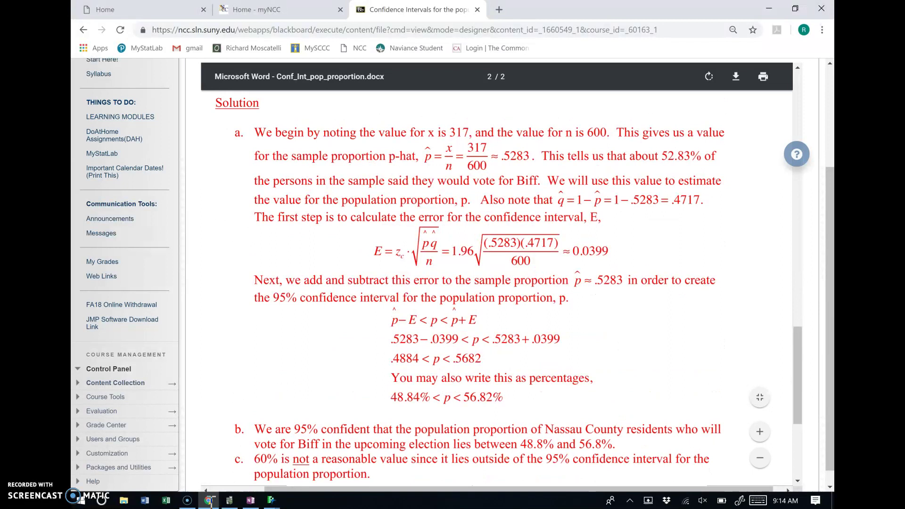
mouse_move(271, 500)
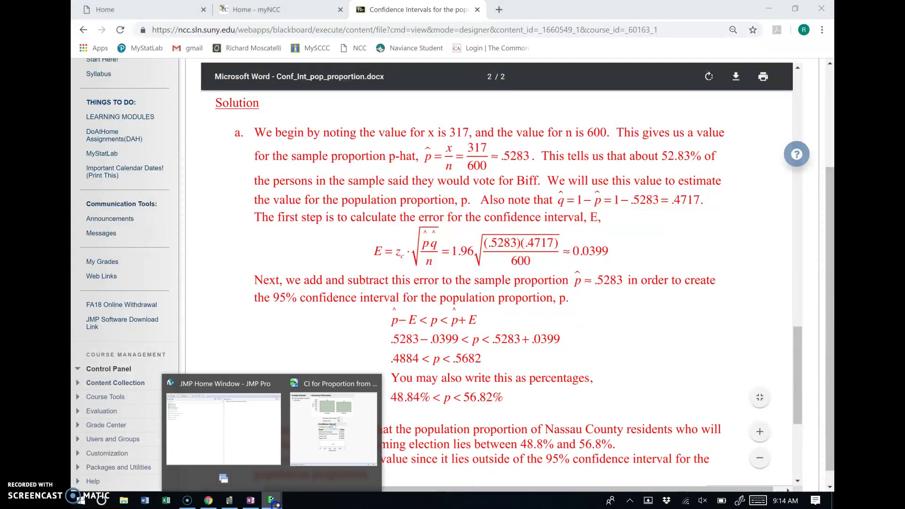
click(350, 433)
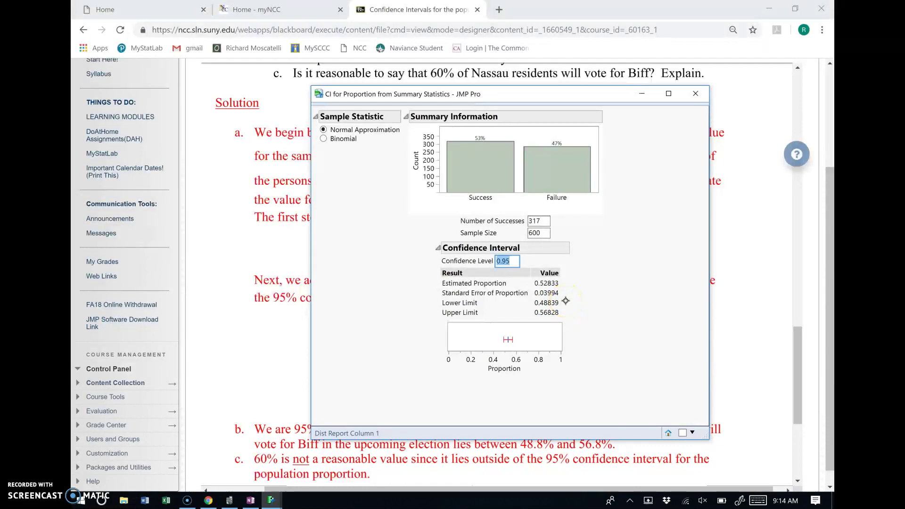
key(alt+Tab)
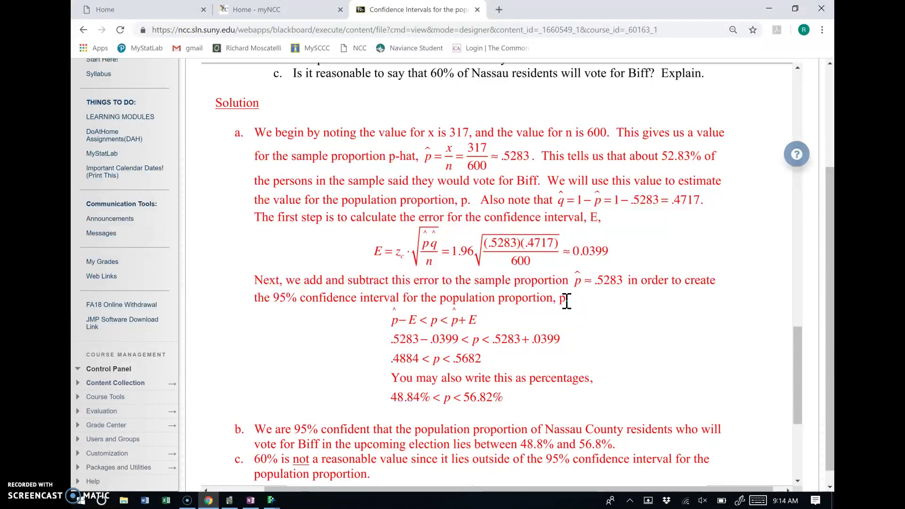
mouse_move(271, 500)
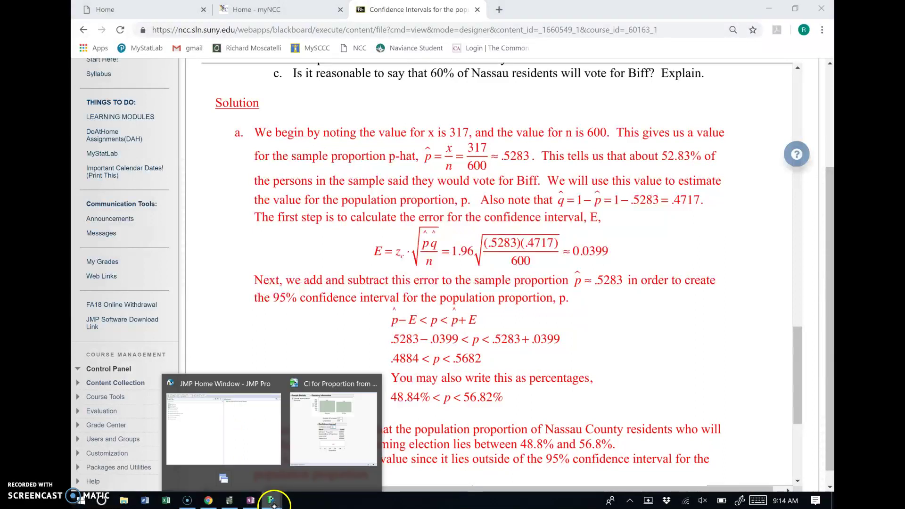
click(349, 444)
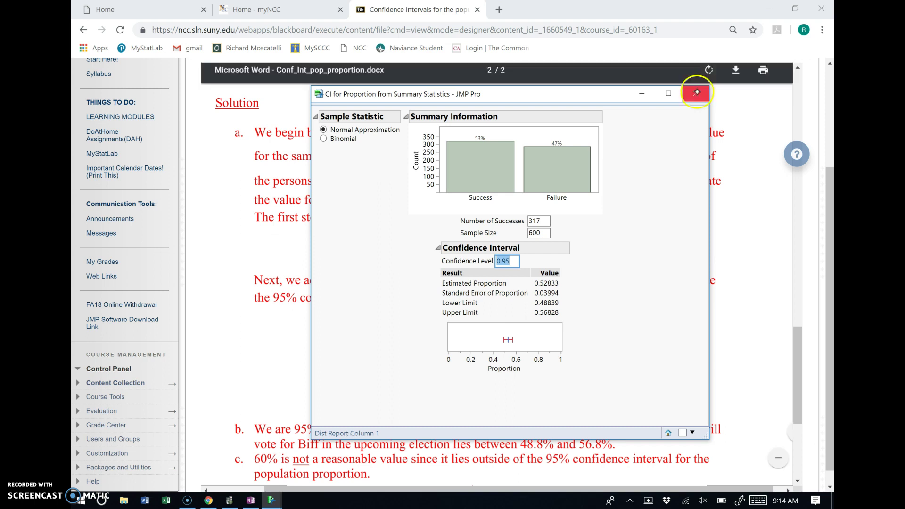
Close the summary-statistics interval report and bring the JMP home window to the front
click(696, 93)
click(271, 500)
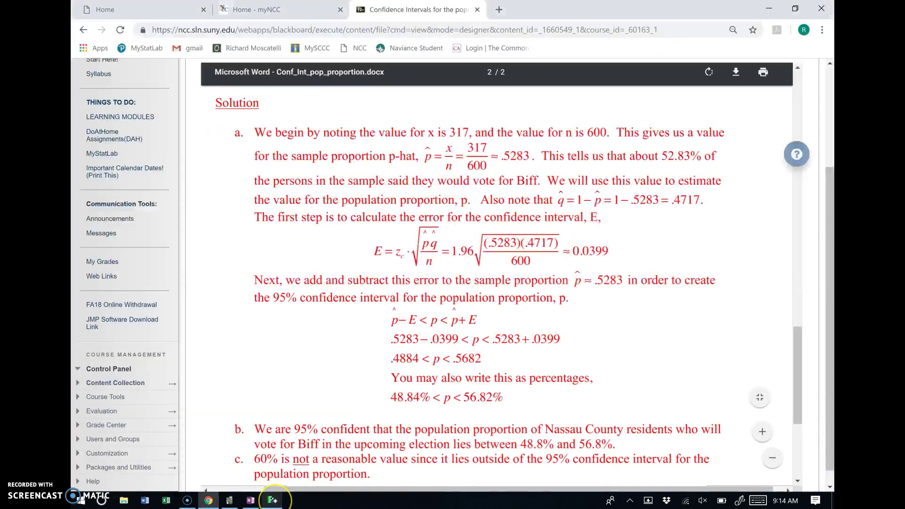
click(271, 502)
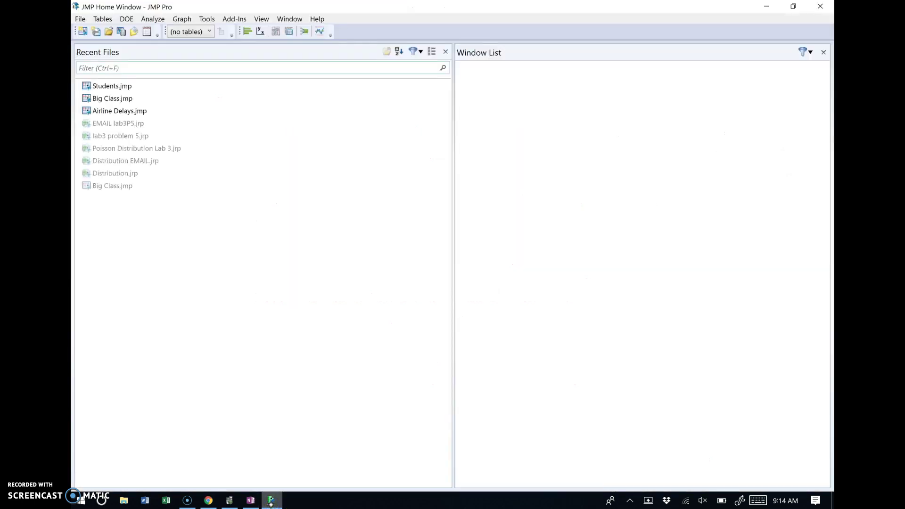
Open the Consumer Preferences data table from the JMP sample data library and maximize its window
click(317, 19)
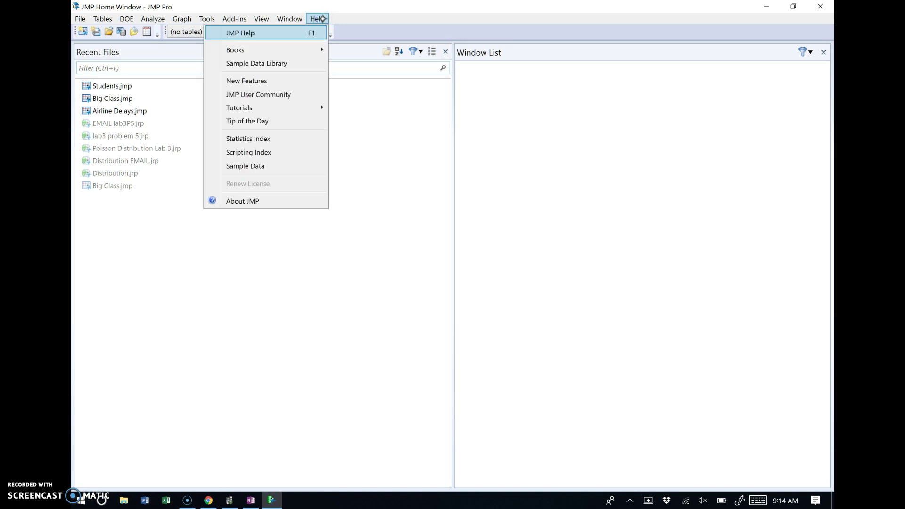
click(283, 63)
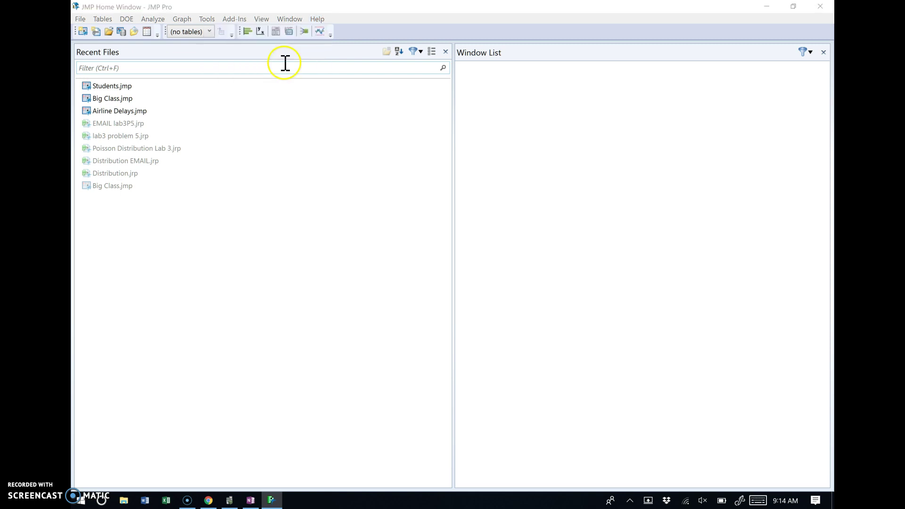
drag(720, 191, 720, 243)
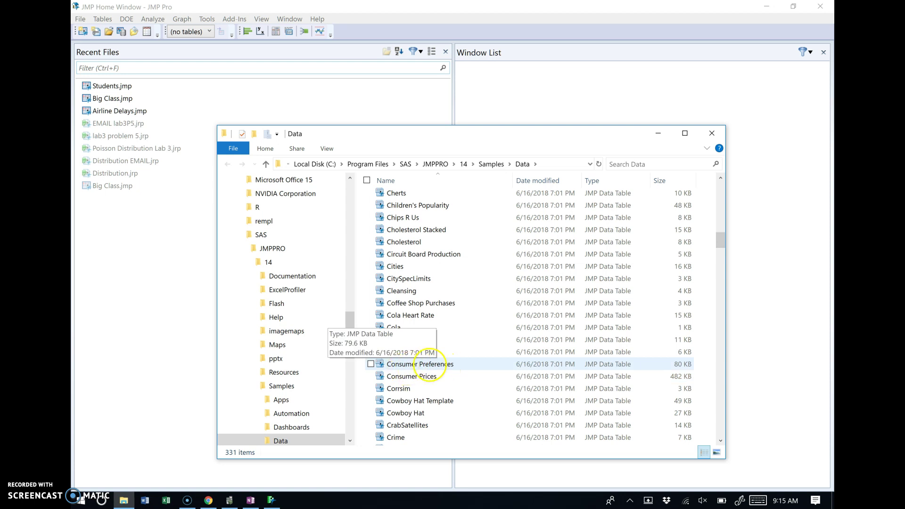
click(424, 364)
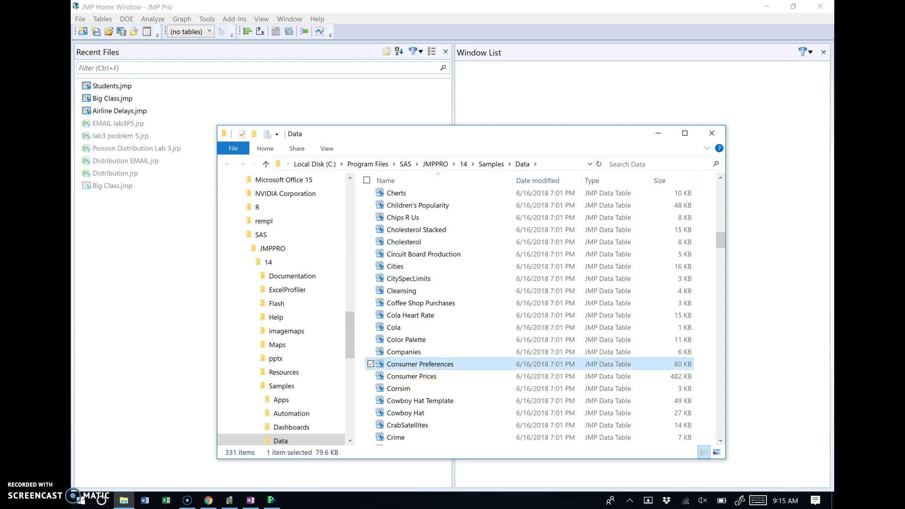
double_click(419, 363)
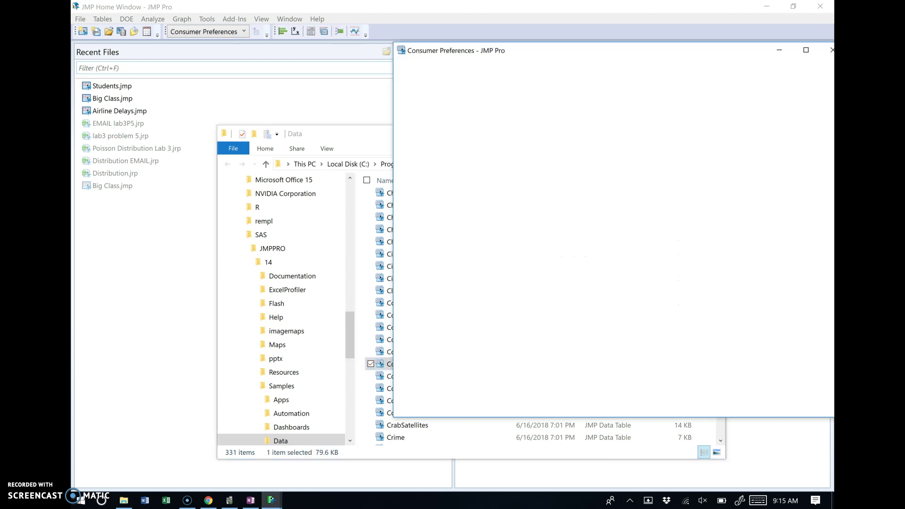
click(806, 50)
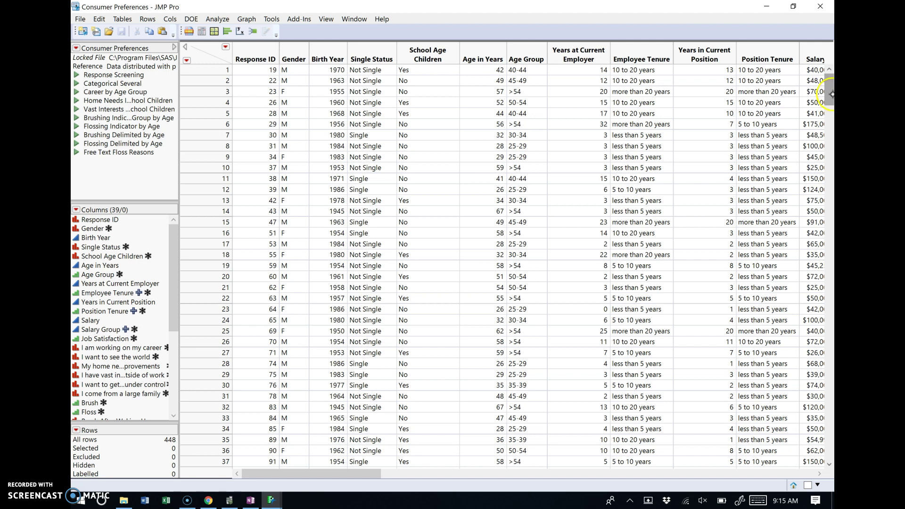
Examine the Consumer Preferences table from first to last row and across its survey columns, including Brush and Floss
scroll(825, 325, down, 4)
drag(825, 325, 828, 467)
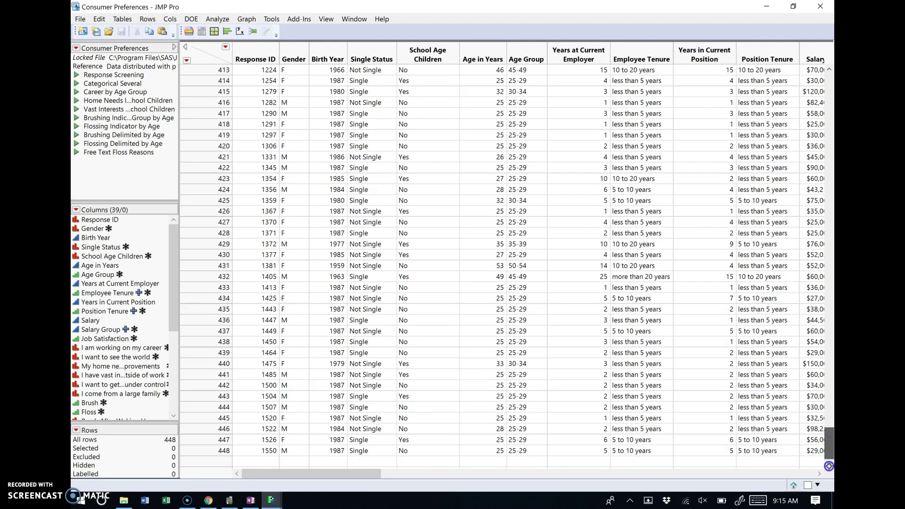
drag(830, 424, 831, 57)
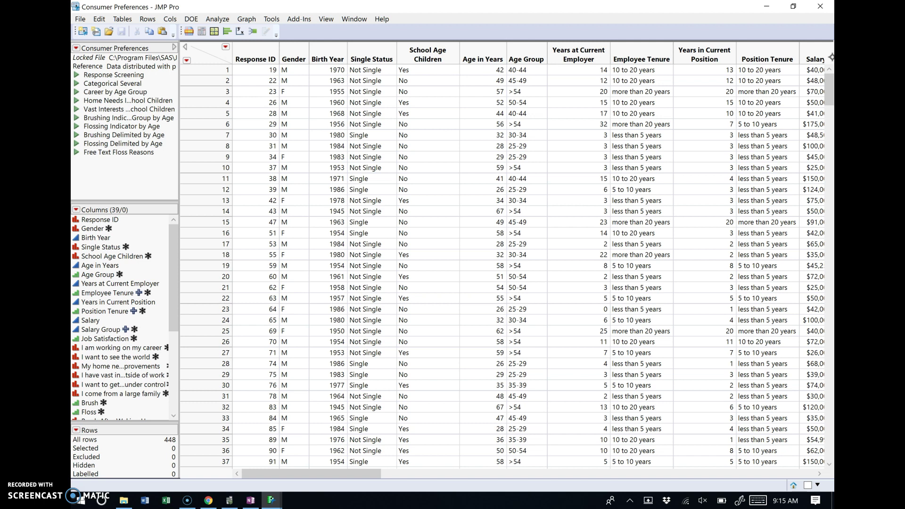
click(414, 473)
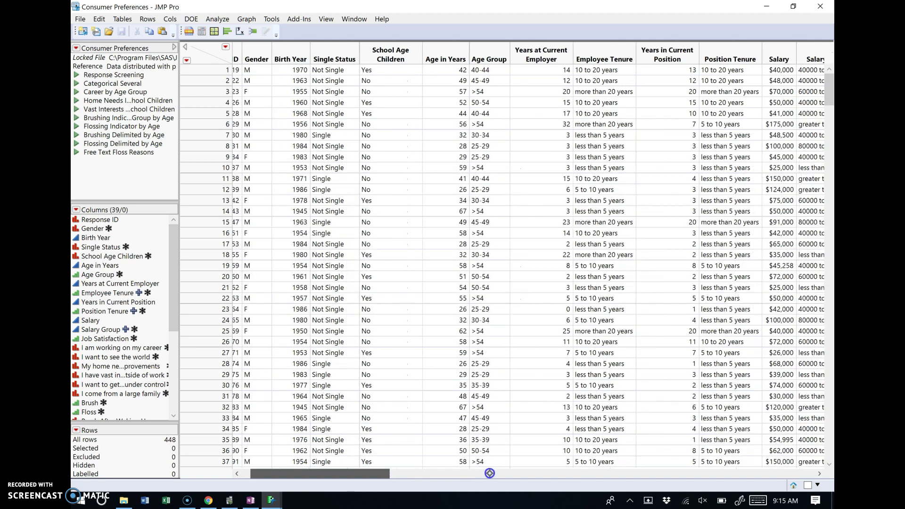
click(514, 475)
click(541, 474)
click(564, 474)
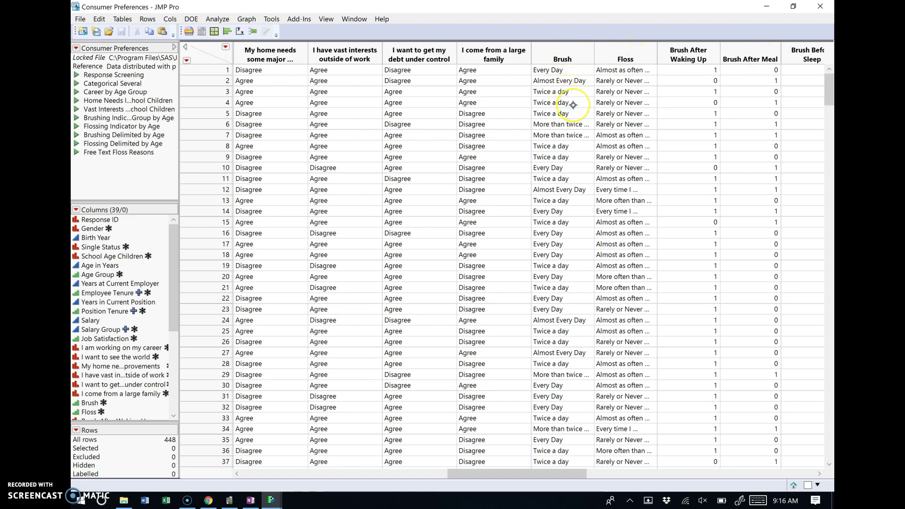
drag(495, 474, 239, 474)
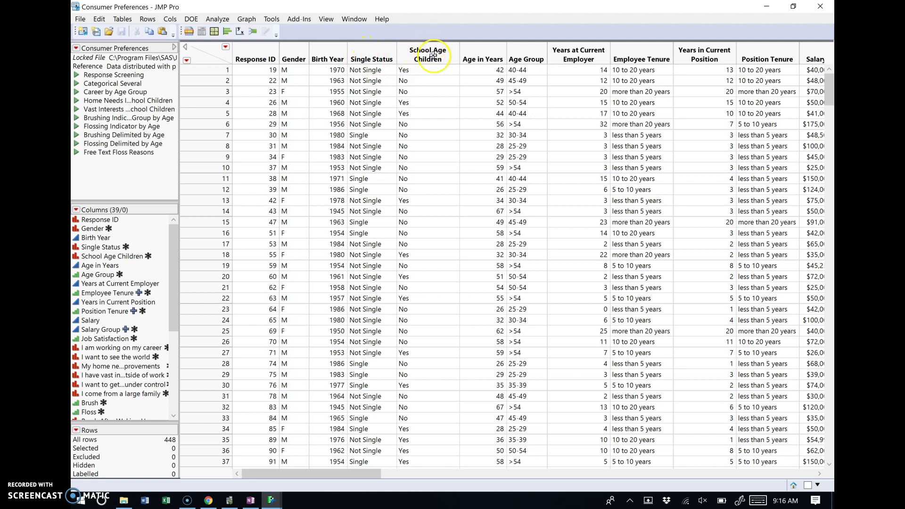
Sort the Consumer Preferences table in ascending order by the School Age Children column
mouse_move(433, 55)
click(446, 51)
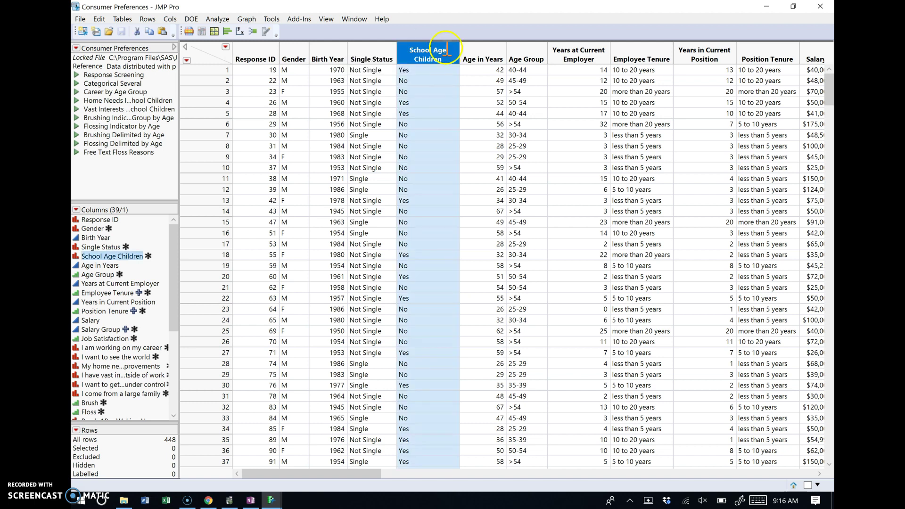
right_click(445, 51)
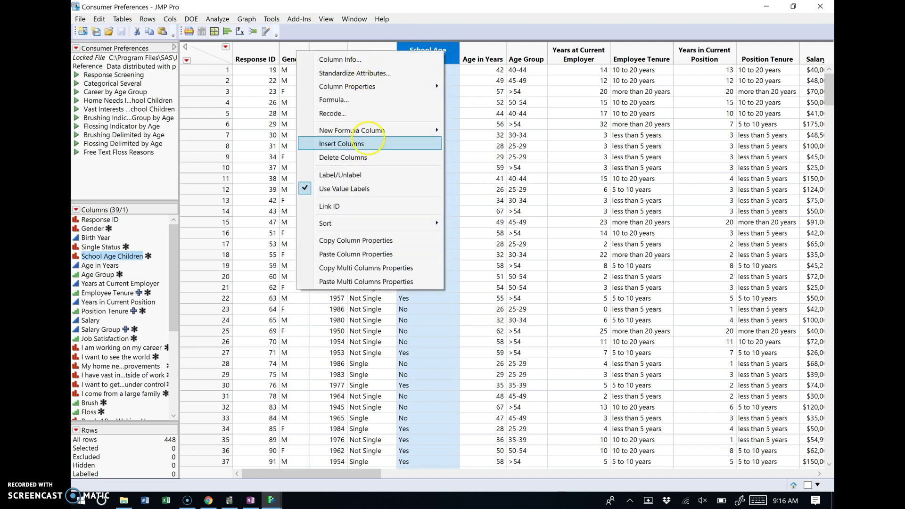
mouse_move(432, 221)
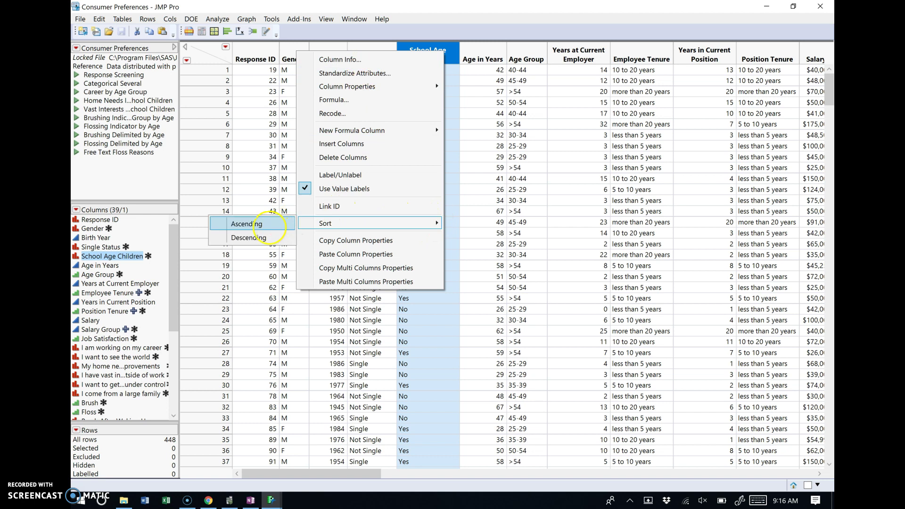
click(263, 223)
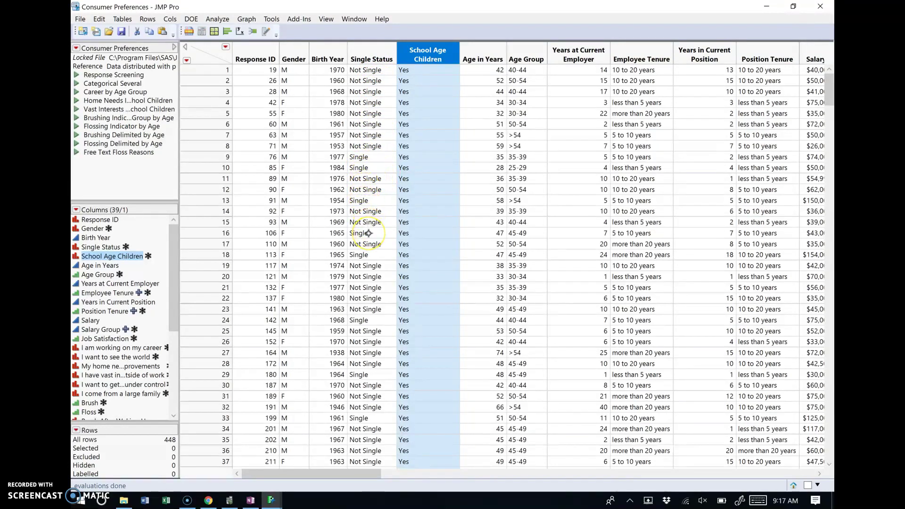
Examine the sorted School Age Children column to find where Yes changes to No, and mark the last Yes cell
scroll(830, 129, down, 2)
scroll(831, 128, down, 15)
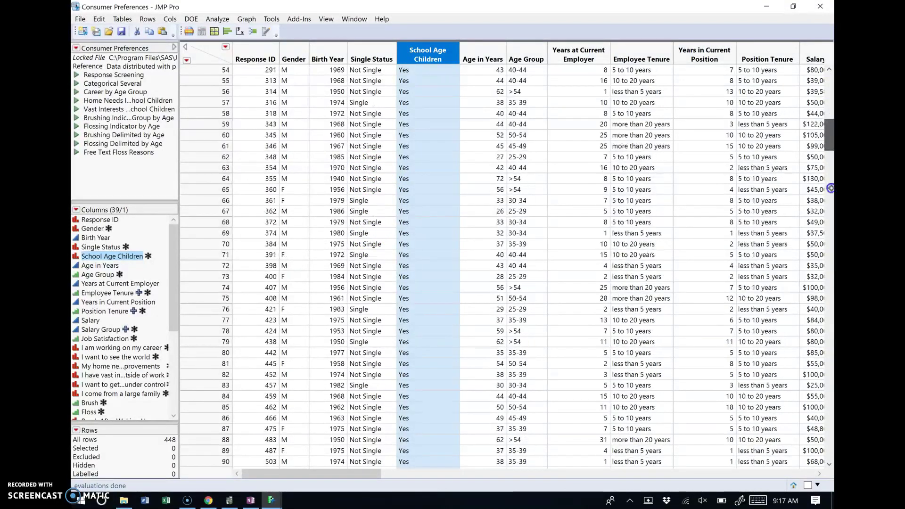
scroll(830, 188, down, 20)
drag(829, 222, 829, 258)
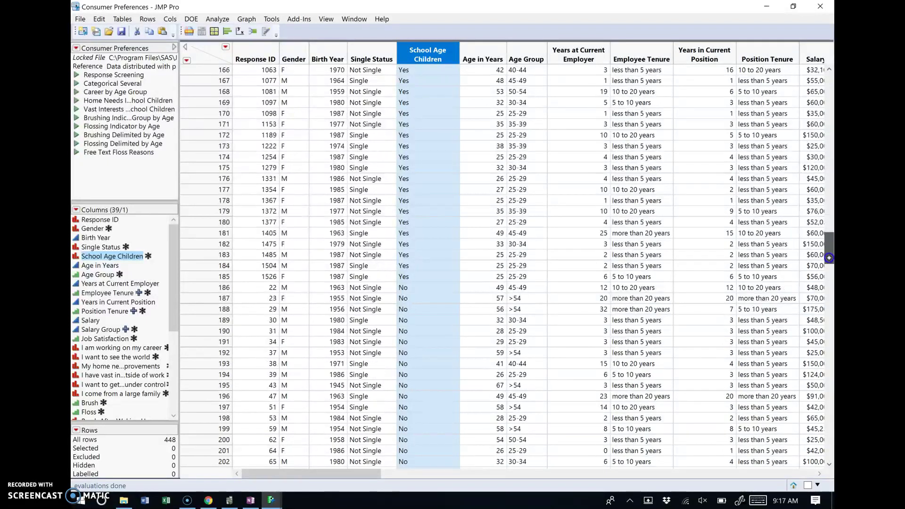
scroll(829, 257, down, 9)
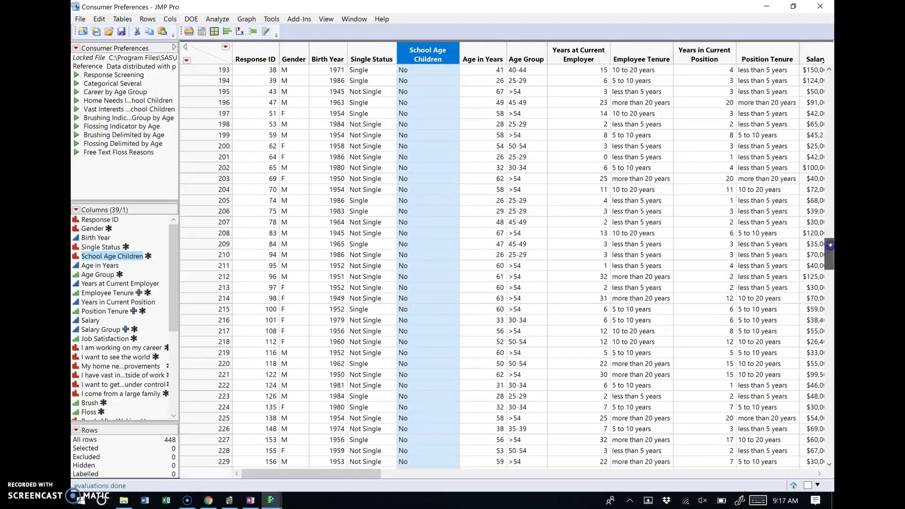
scroll(830, 233, up, 9)
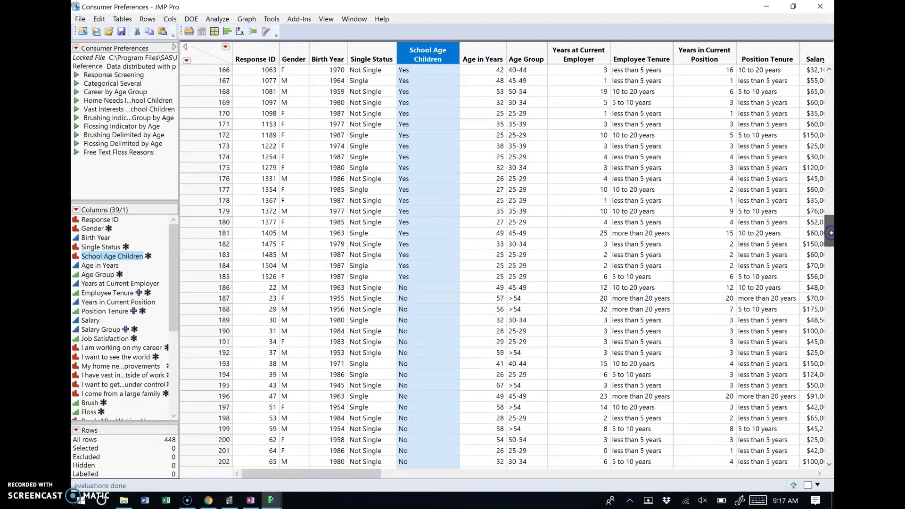
scroll(830, 233, down, 1)
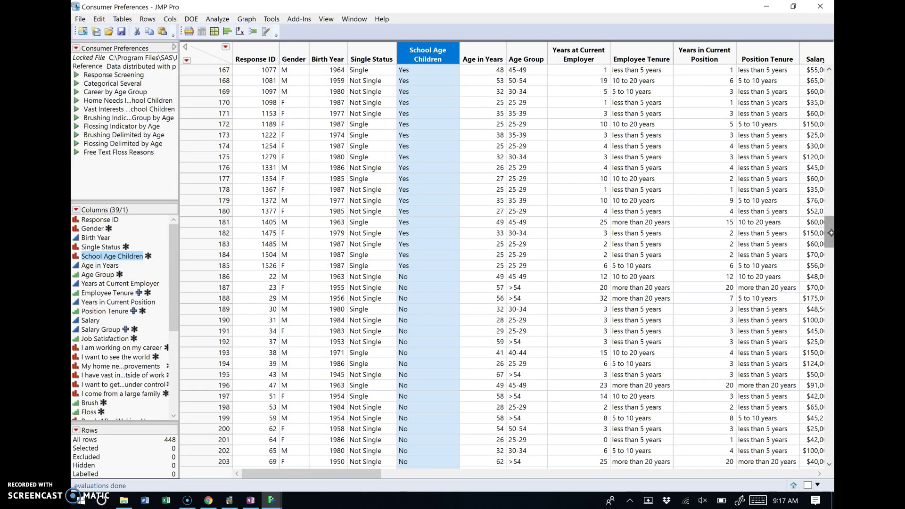
click(418, 265)
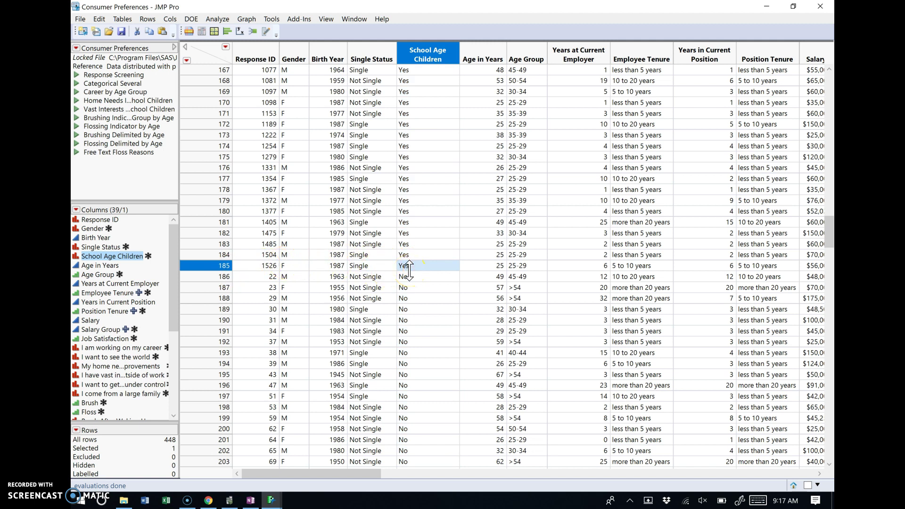
mouse_move(417, 345)
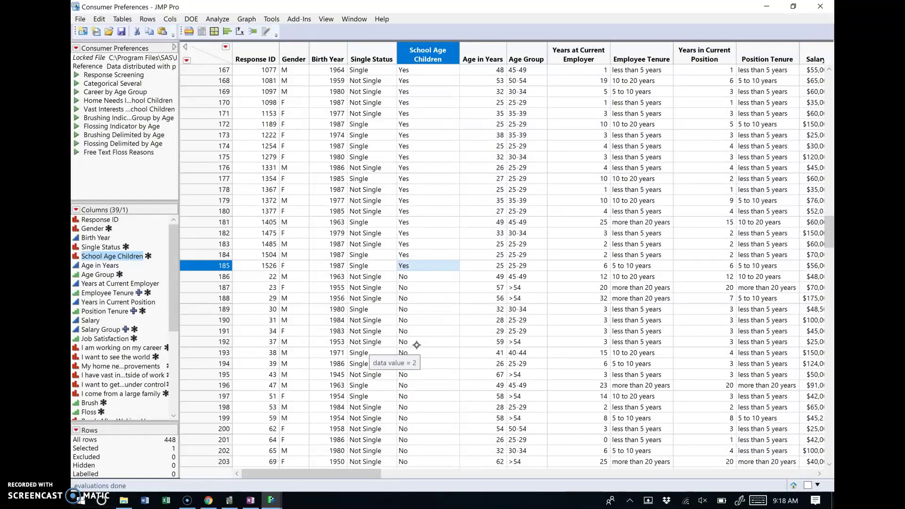
Run a Distribution analysis with Single Status as the Y column, grouped by School Age Children
click(220, 18)
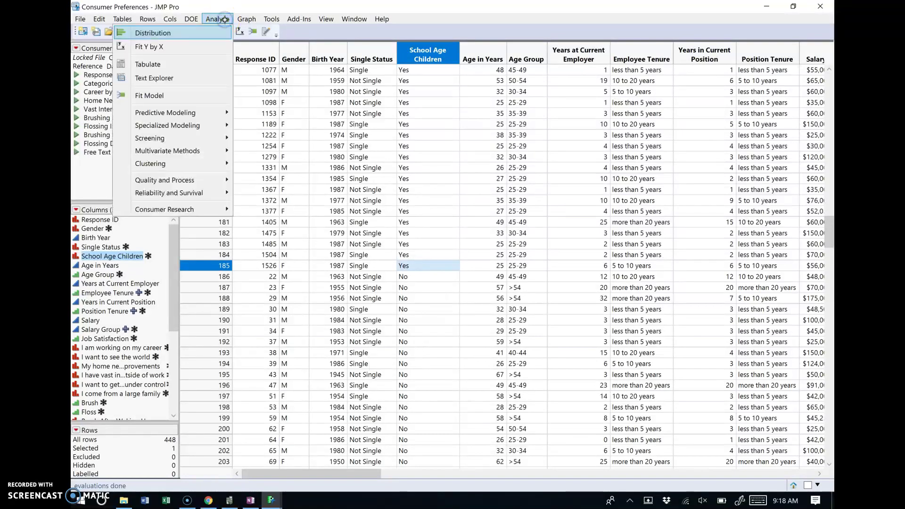
click(161, 32)
drag(628, 88, 454, 76)
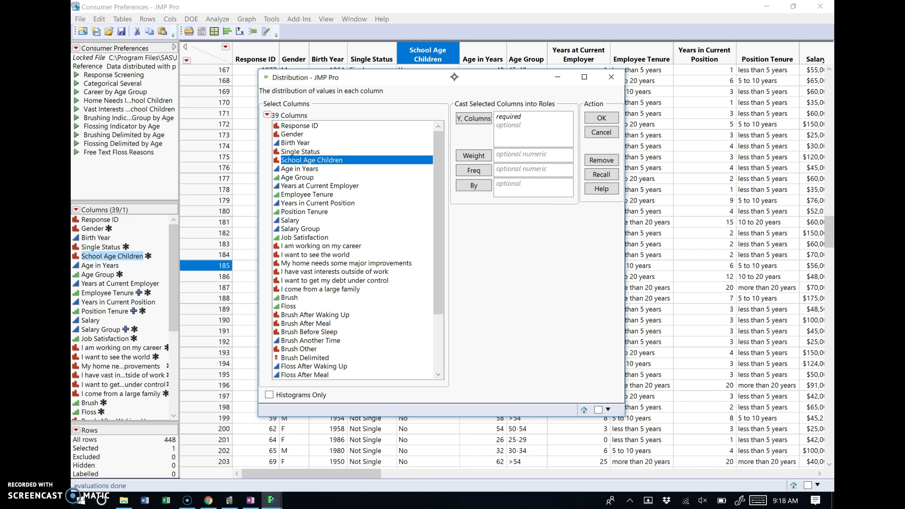
drag(303, 143, 464, 144)
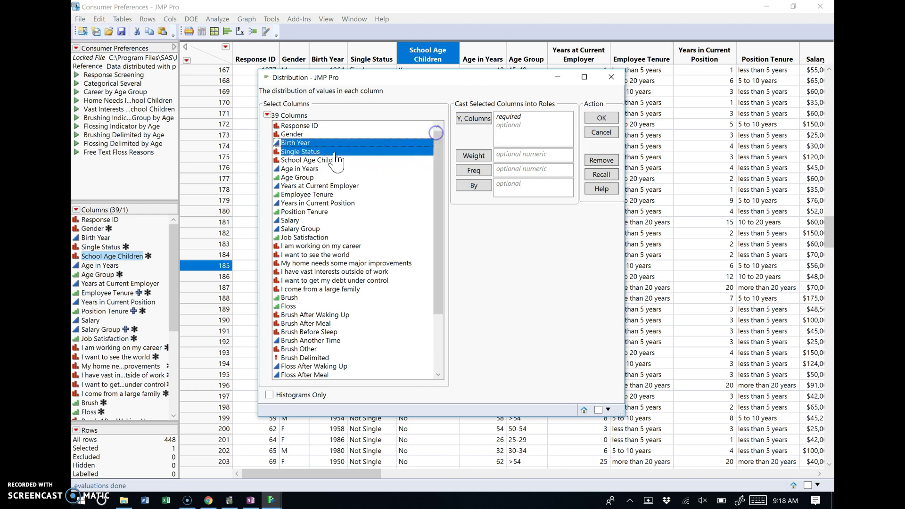
click(302, 151)
drag(307, 155, 530, 139)
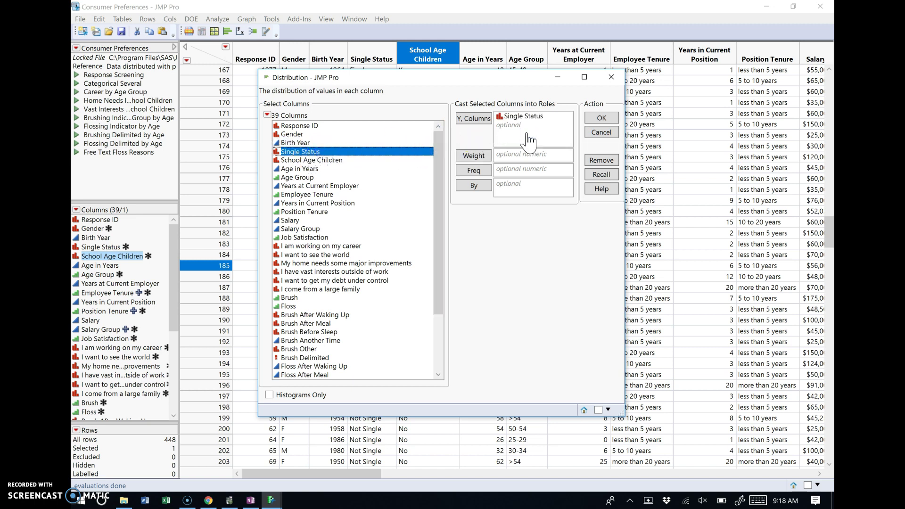
drag(403, 161, 548, 188)
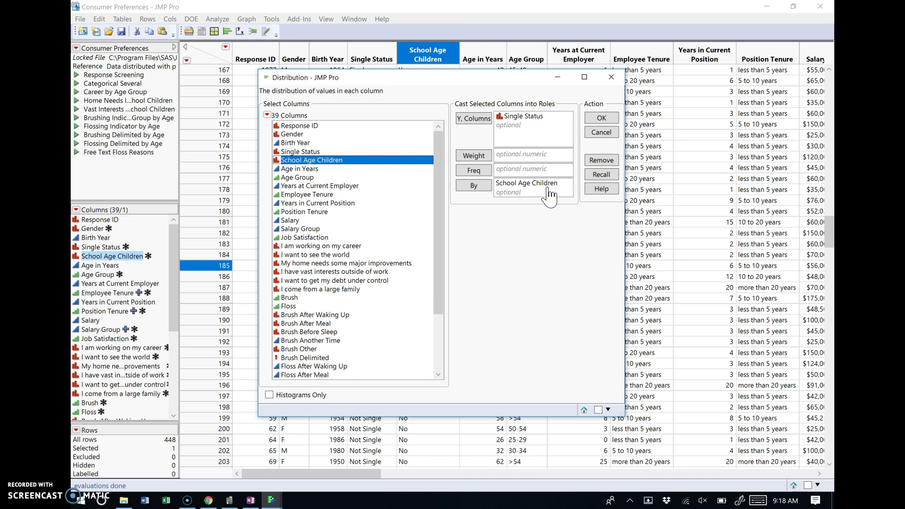
click(602, 117)
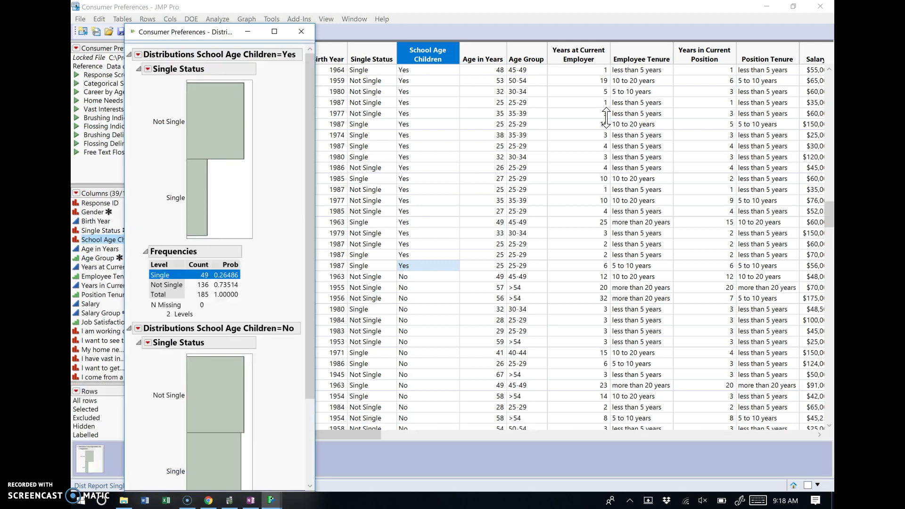
Move the Distribution report off the data table's first columns and collapse the School Age Children=No section
drag(180, 32, 464, 29)
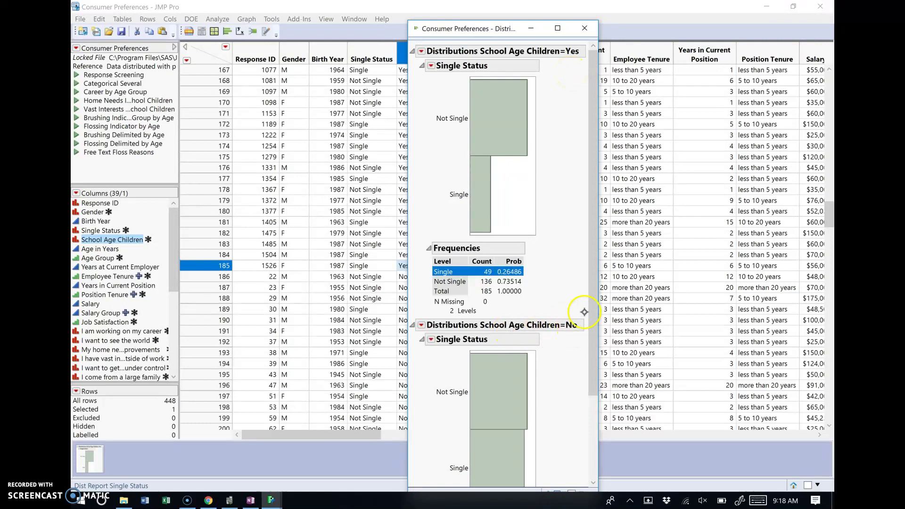
click(421, 325)
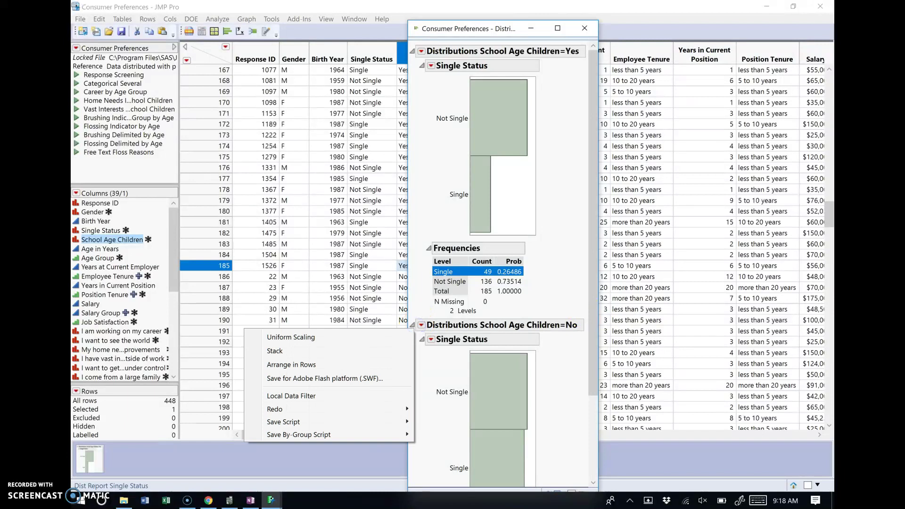
click(563, 363)
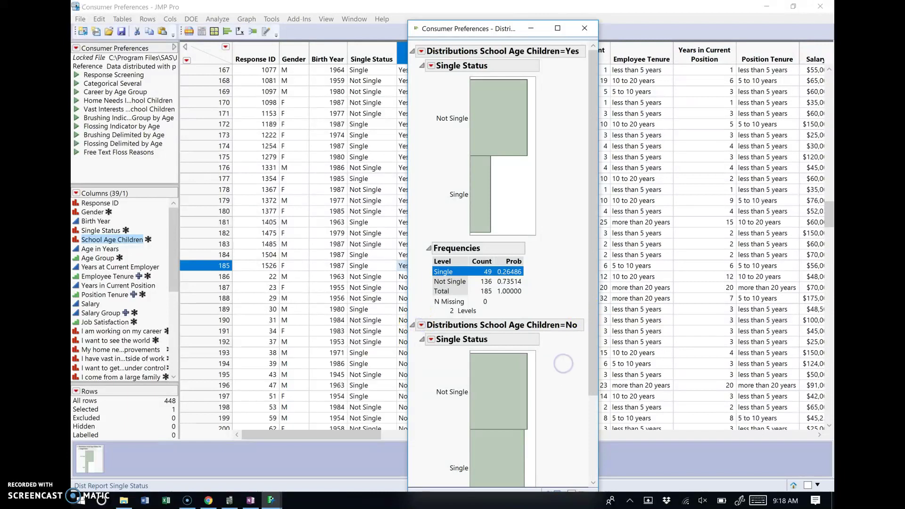
click(412, 325)
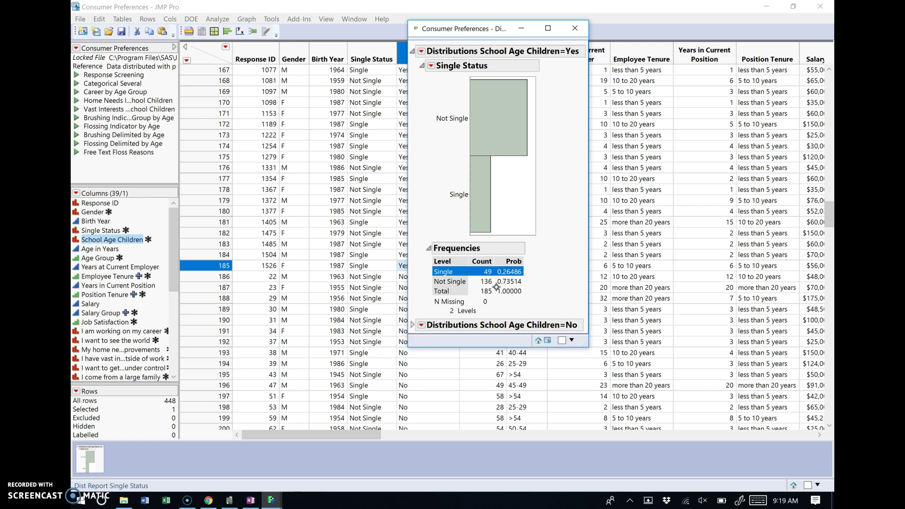
Add 0.95 confidence intervals for Single Status to the School Age Children=Yes distribution
click(422, 51)
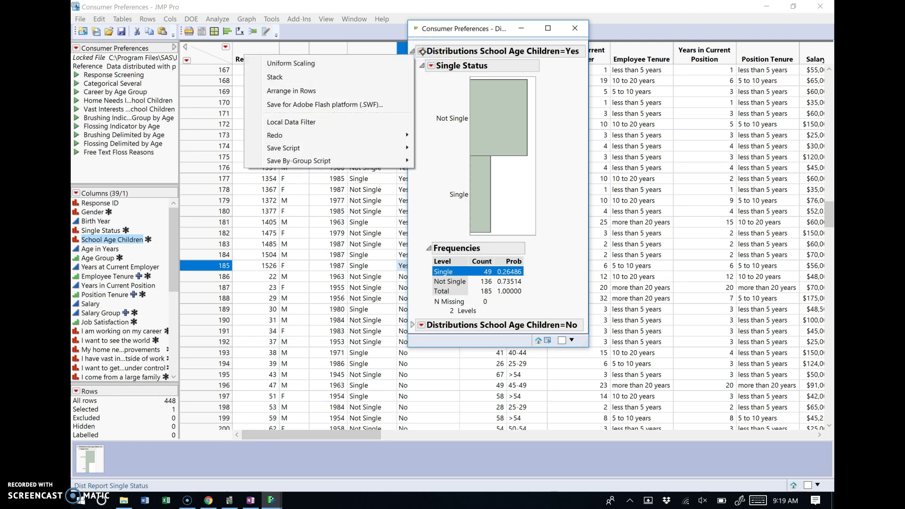
click(432, 67)
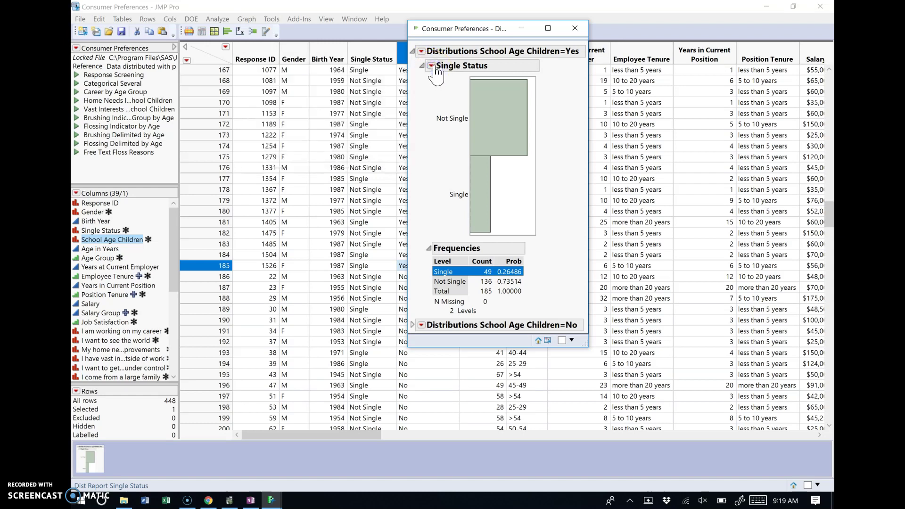
click(431, 67)
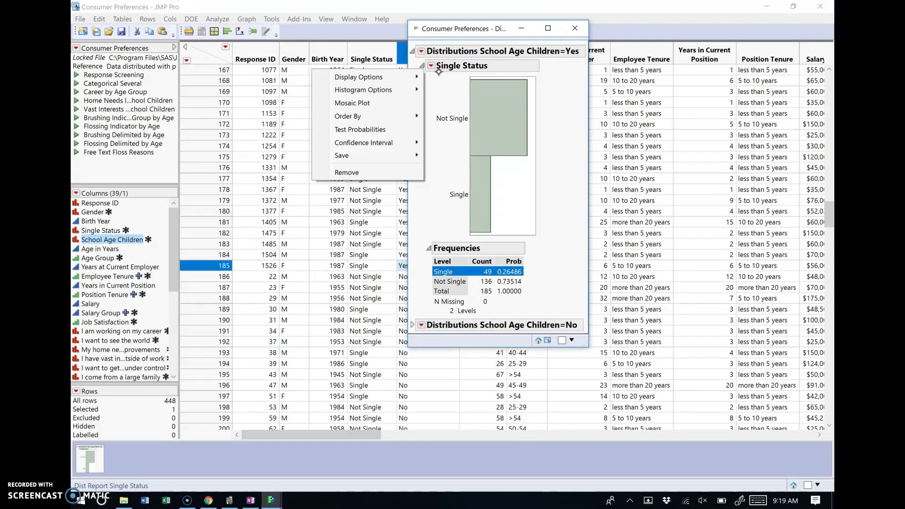
click(433, 66)
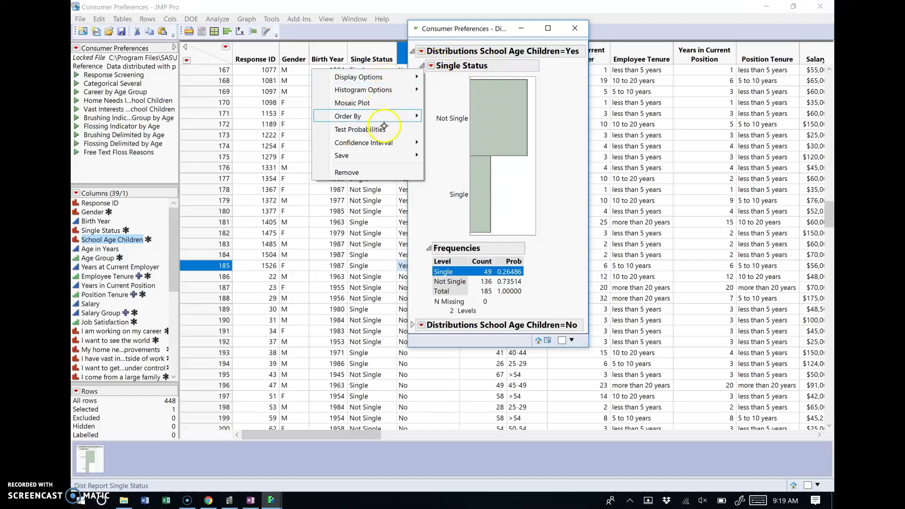
mouse_move(389, 142)
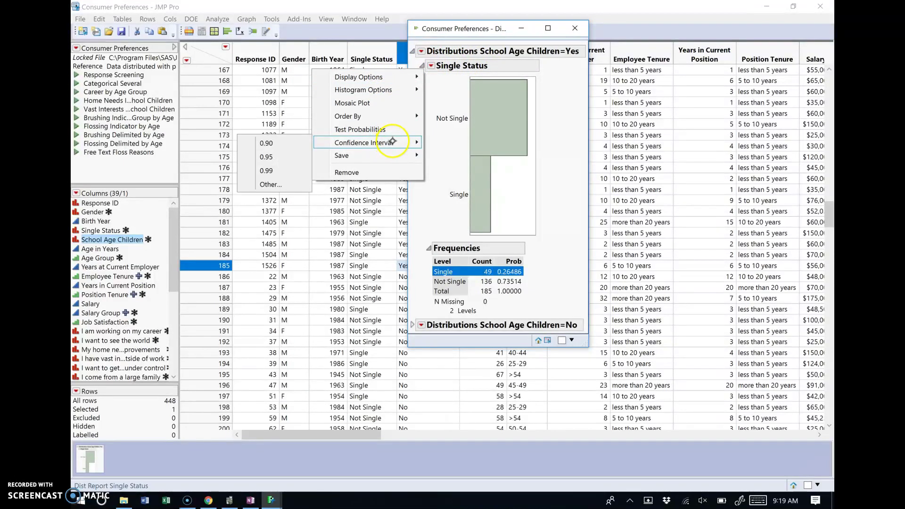
click(286, 156)
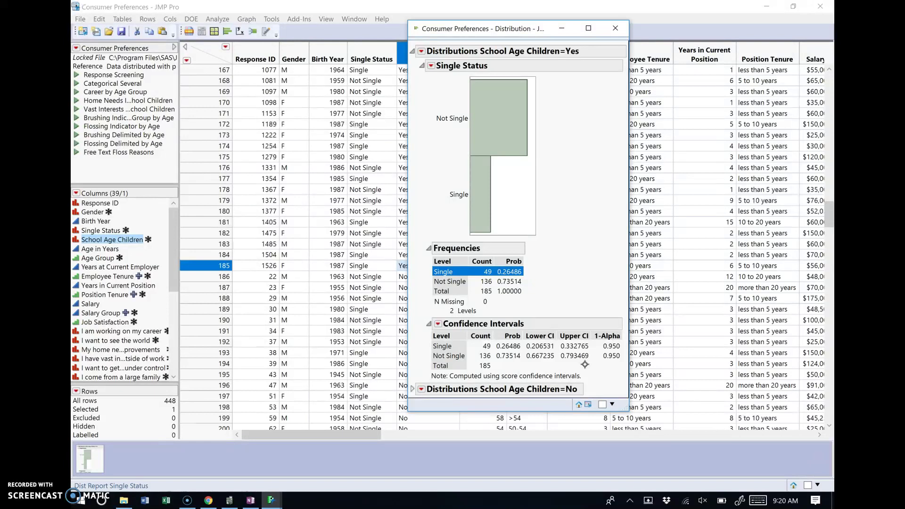
click(471, 334)
click(466, 346)
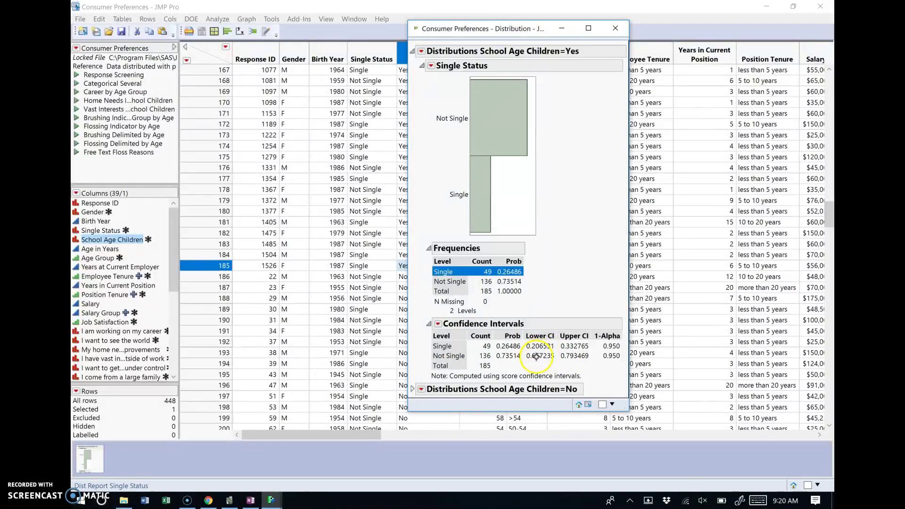